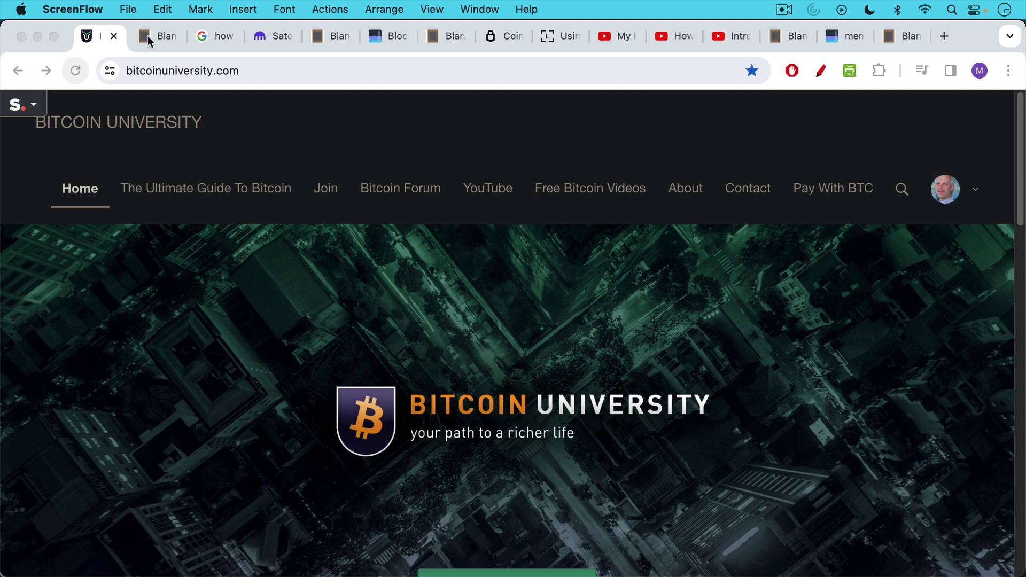
Switch to the Blank Slate tab showing the 'Stranded Sats And UTXO Management' note.
{"action": "left_click", "coordinate": [148, 35]}
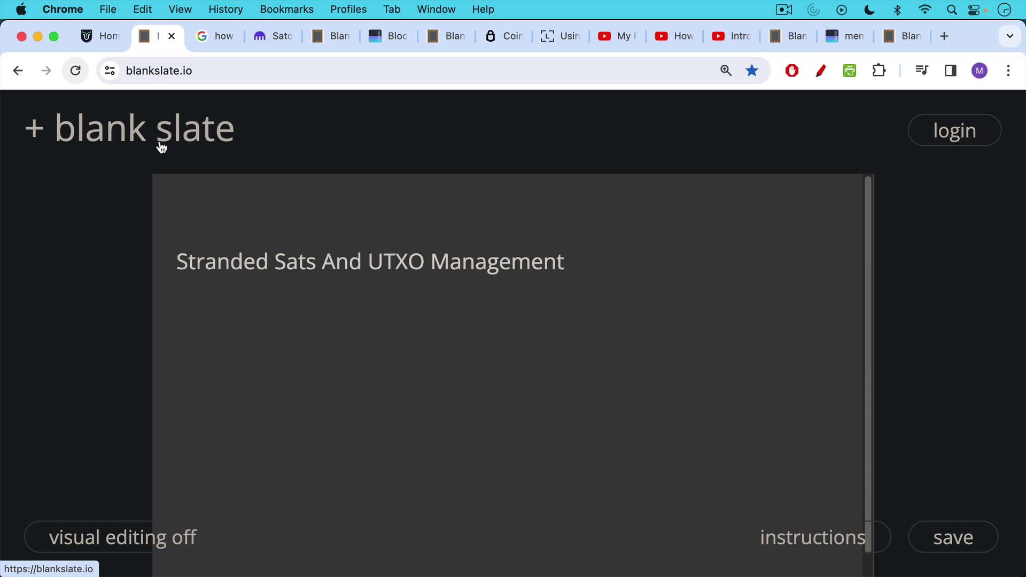
View the 100-million-sats-per-bitcoin search result, then Kraken's converter showing $10 = 22,716 sats.
{"action": "left_click", "coordinate": [210, 35]}
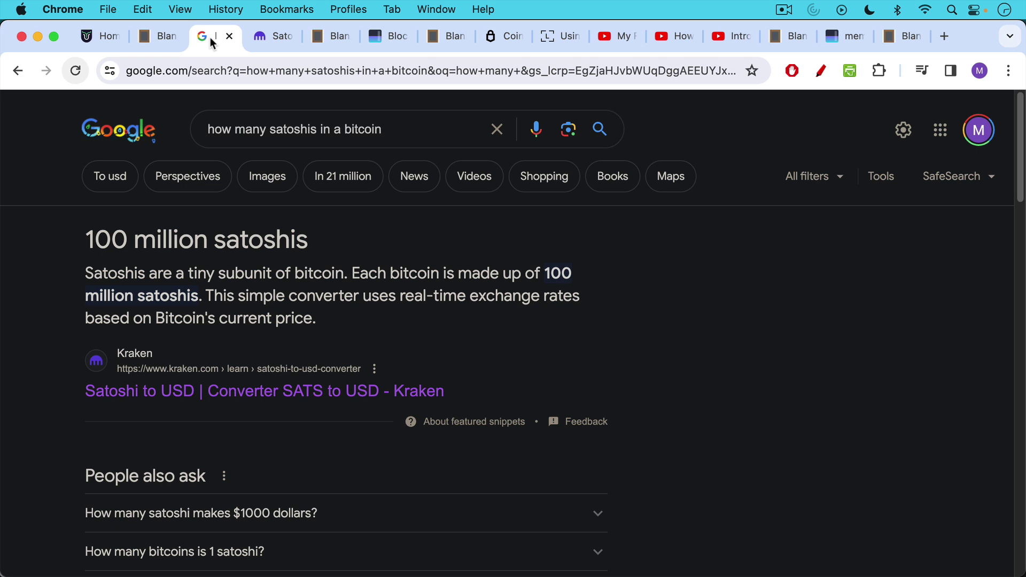
{"action": "left_click", "coordinate": [271, 38]}
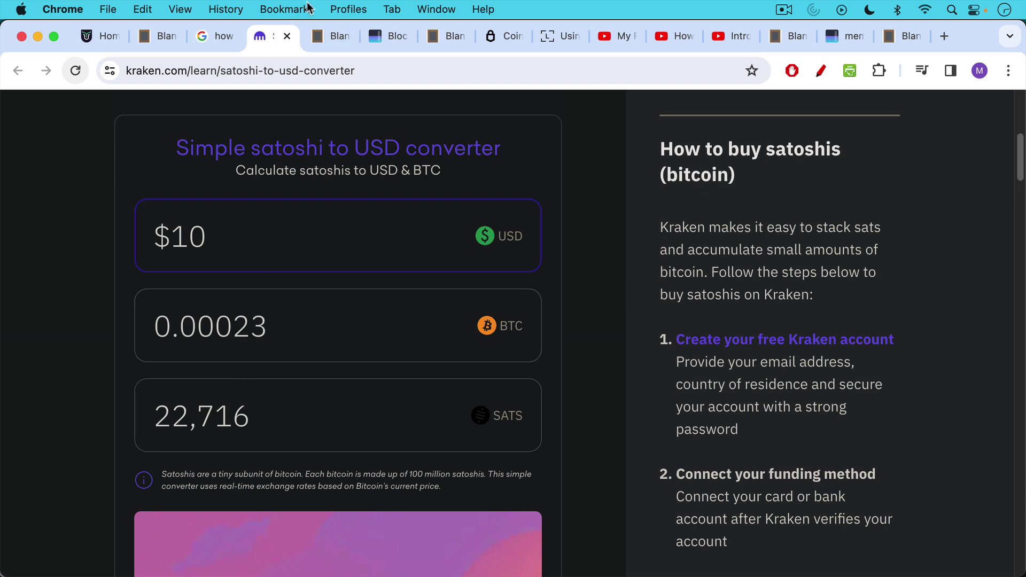
Return to the top of the UTXO notes and highlight 'TX' in the UTXO definition.
{"action": "left_click", "coordinate": [322, 35]}
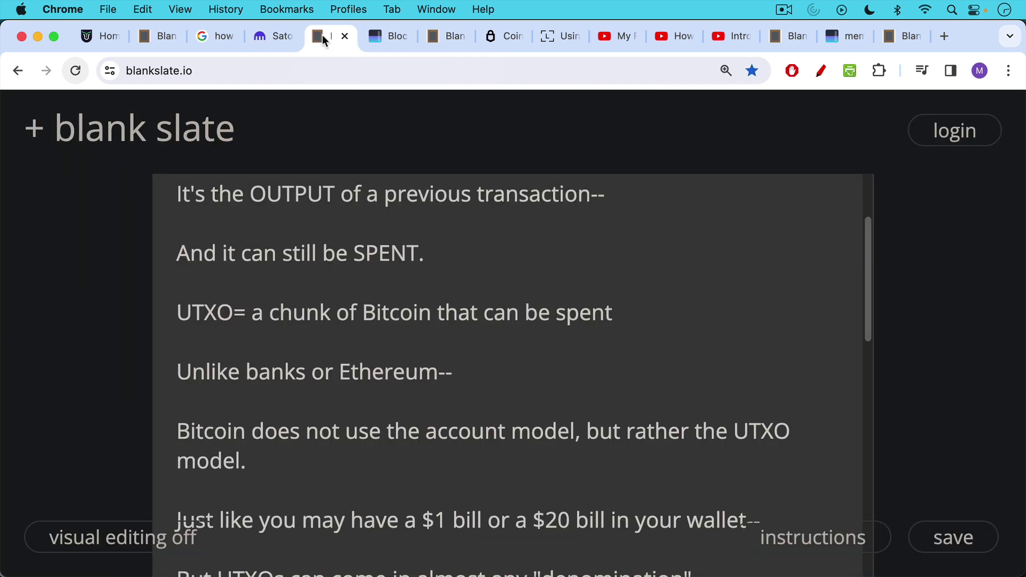
{"action": "scroll", "coordinate": [349, 208], "scroll_direction": "up", "scroll_amount": 4}
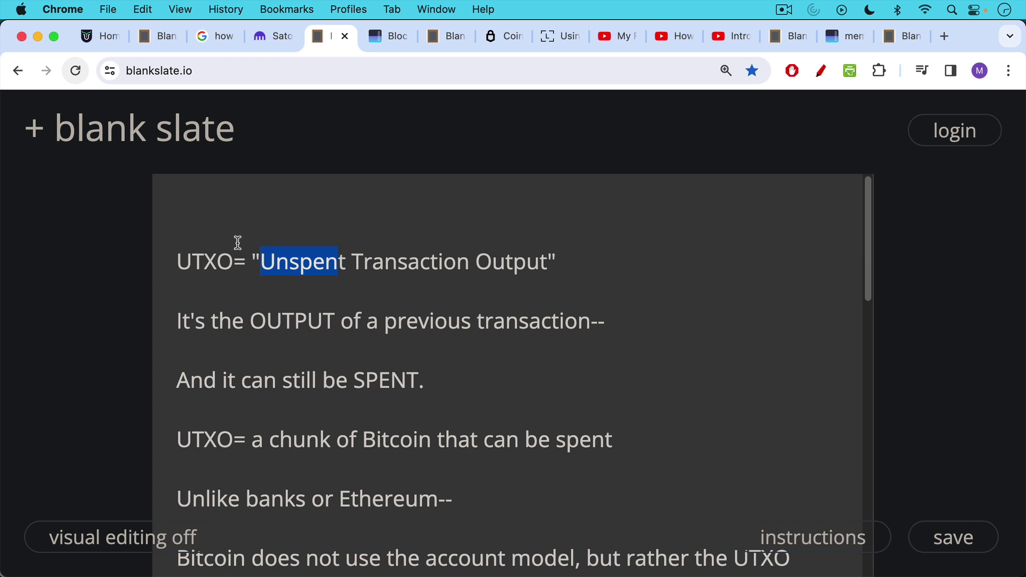
{"action": "left_click", "coordinate": [238, 243]}
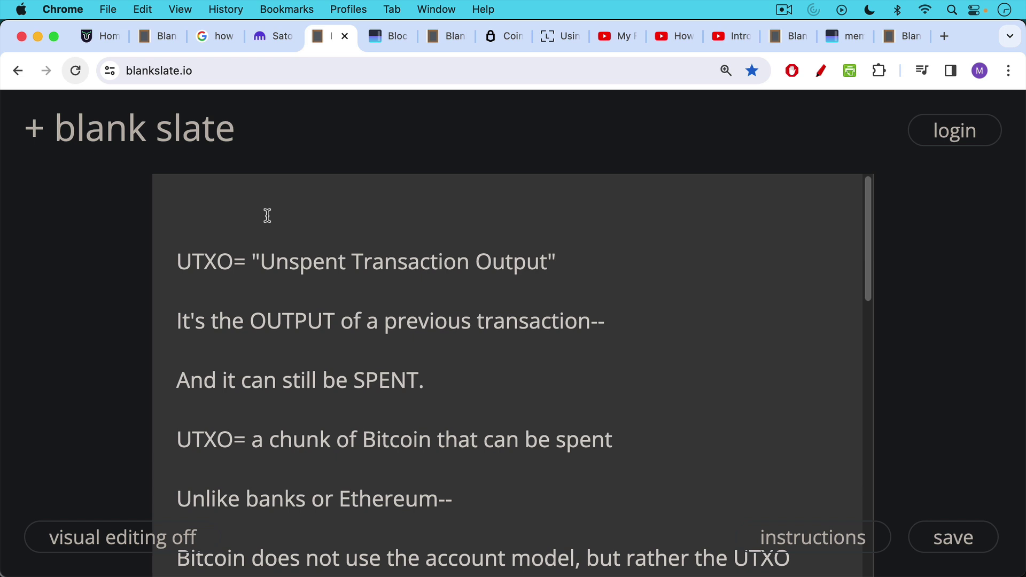
{"action": "left_click_drag", "start_coordinate": [193, 262], "coordinate": [214, 263]}
Read down to the example UTXO denominations of 10,000,001 and 10,340 sats.
{"action": "scroll", "coordinate": [303, 277], "scroll_direction": "down", "scroll_amount": 3}
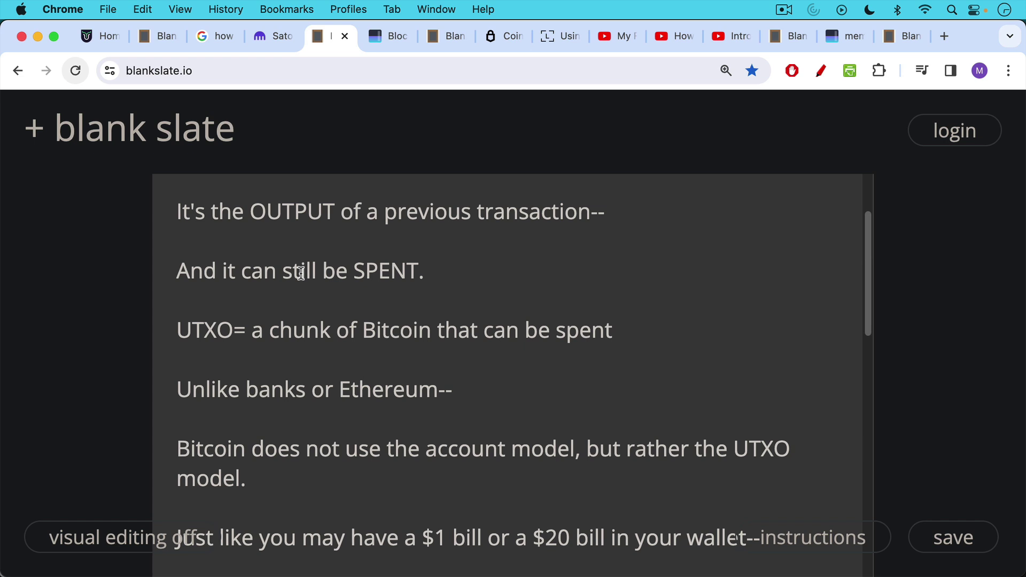
{"action": "scroll", "coordinate": [301, 274], "scroll_direction": "down", "scroll_amount": 5}
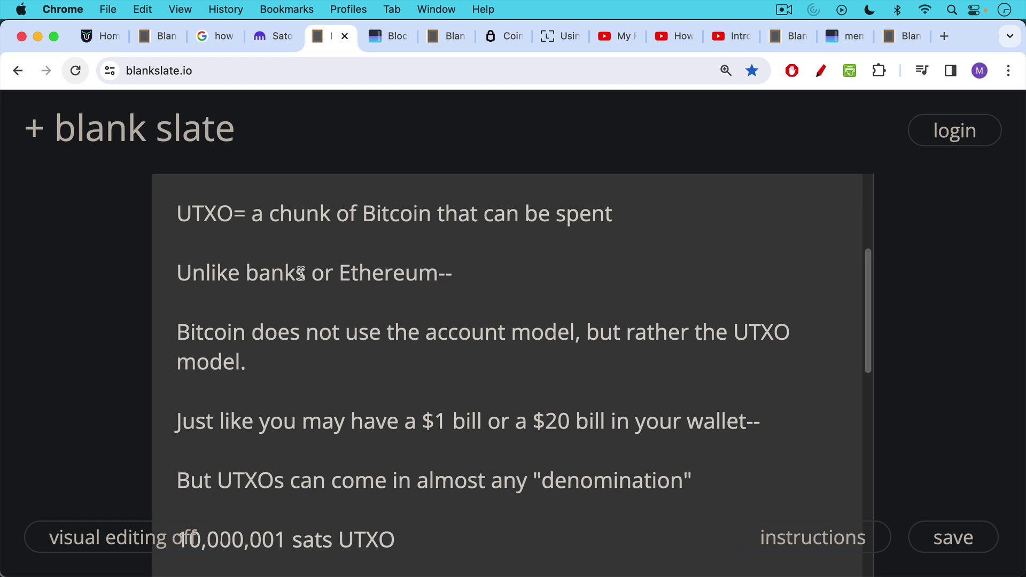
{"action": "scroll", "coordinate": [301, 273], "scroll_direction": "down", "scroll_amount": 2}
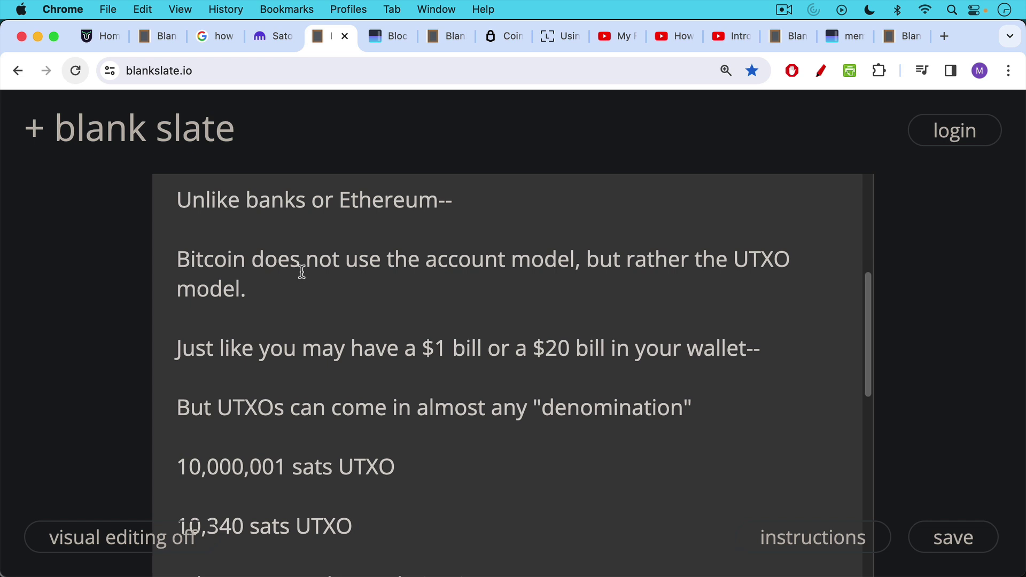
Read the notes on spent UTXOs, change and miner fees, then view the mempool.space block page.
{"action": "scroll", "coordinate": [302, 272], "scroll_direction": "down", "scroll_amount": 2}
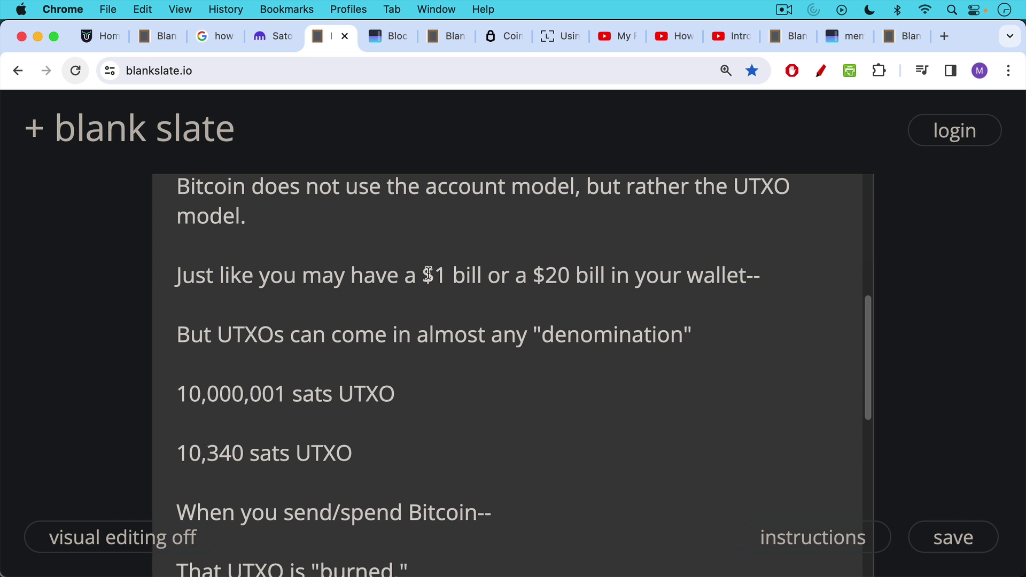
{"action": "scroll", "coordinate": [382, 361], "scroll_direction": "down", "scroll_amount": 2}
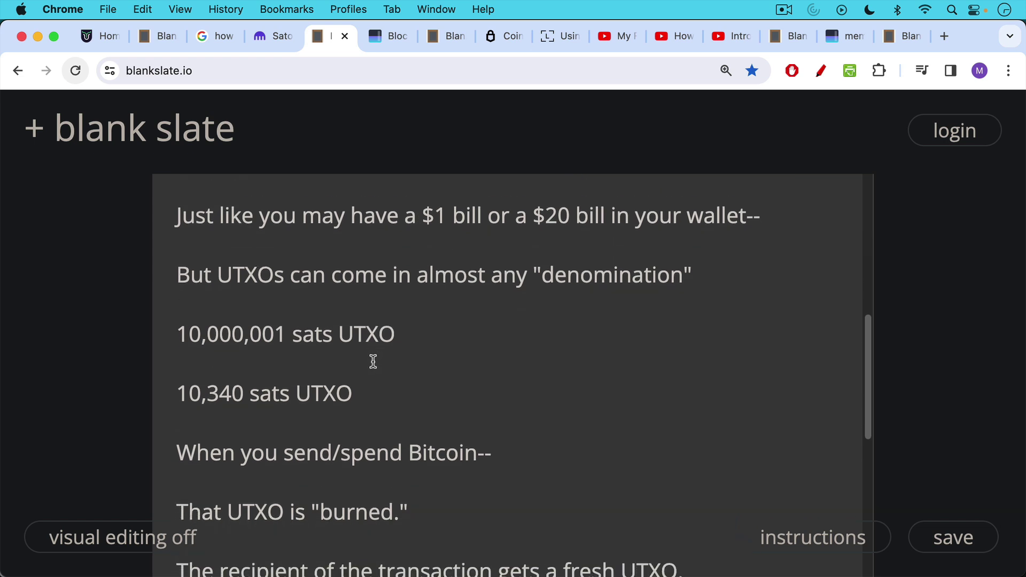
{"action": "scroll", "coordinate": [373, 361], "scroll_direction": "down", "scroll_amount": 1}
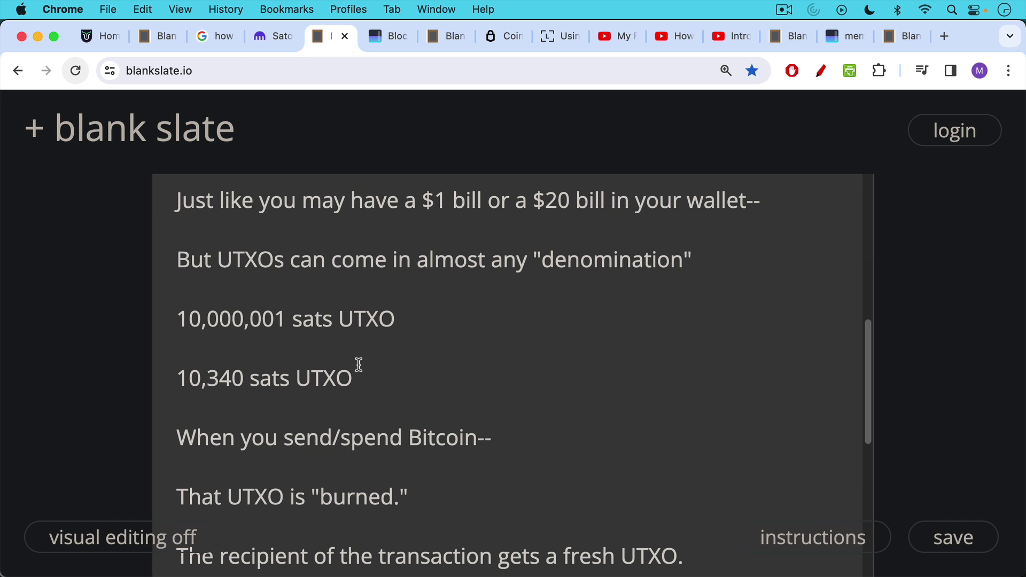
{"action": "scroll", "coordinate": [360, 364], "scroll_direction": "down", "scroll_amount": 2}
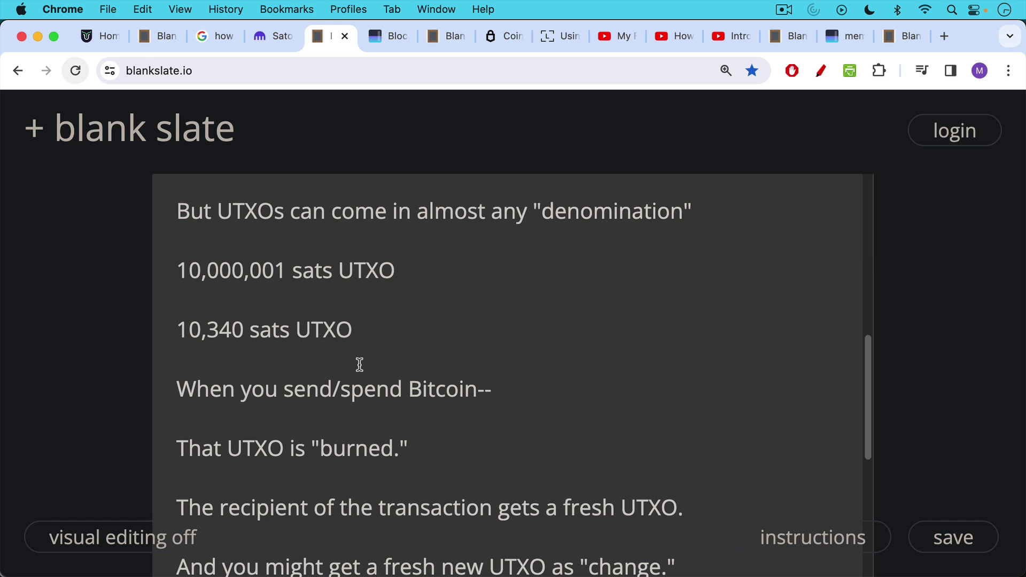
{"action": "scroll", "coordinate": [359, 365], "scroll_direction": "down", "scroll_amount": 3}
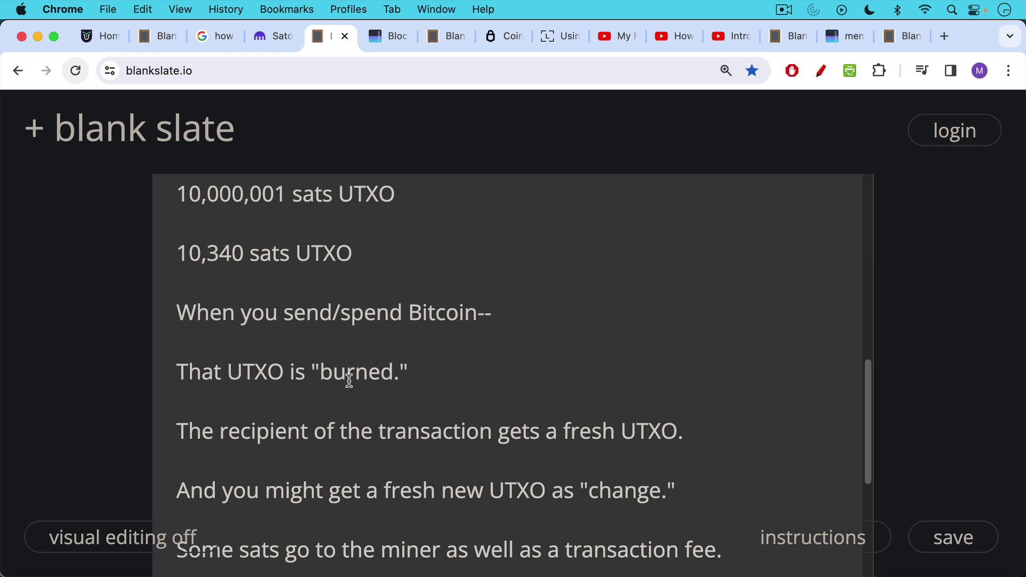
{"action": "scroll", "coordinate": [341, 383], "scroll_direction": "down", "scroll_amount": 3}
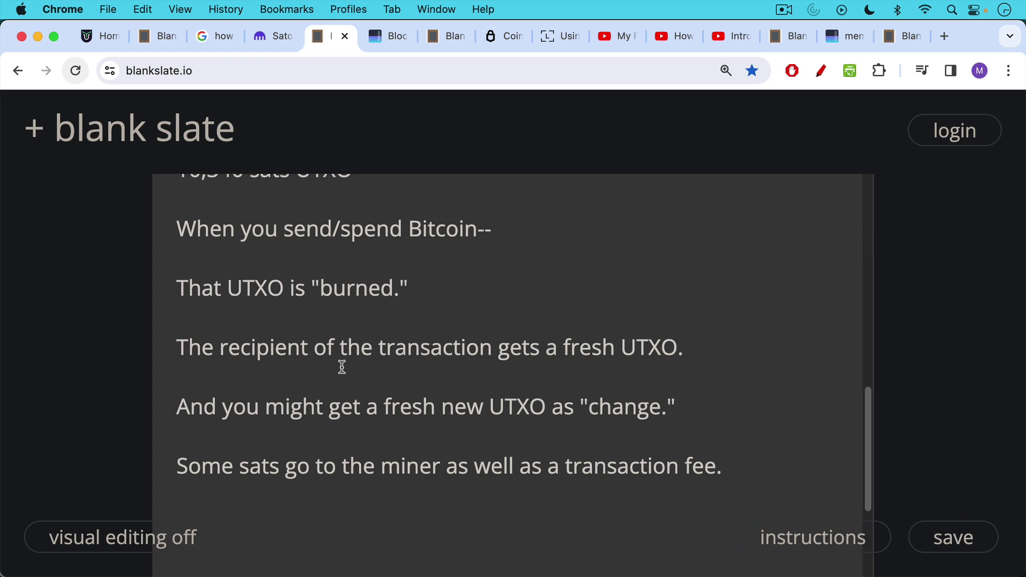
{"action": "left_click", "coordinate": [384, 41]}
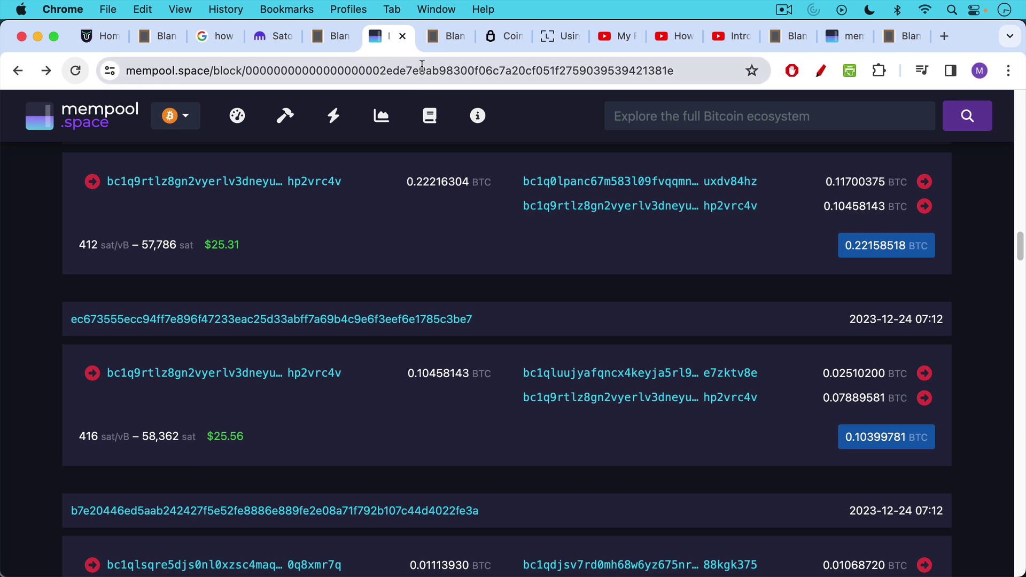
{"action": "left_click", "coordinate": [438, 36]}
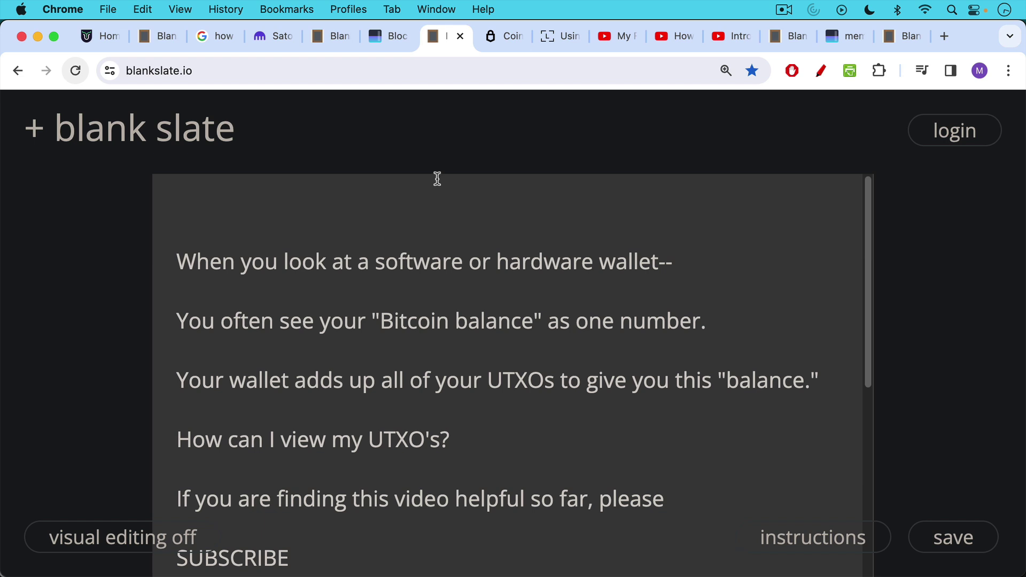
{"action": "scroll", "coordinate": [434, 181], "scroll_direction": "down", "scroll_amount": 3}
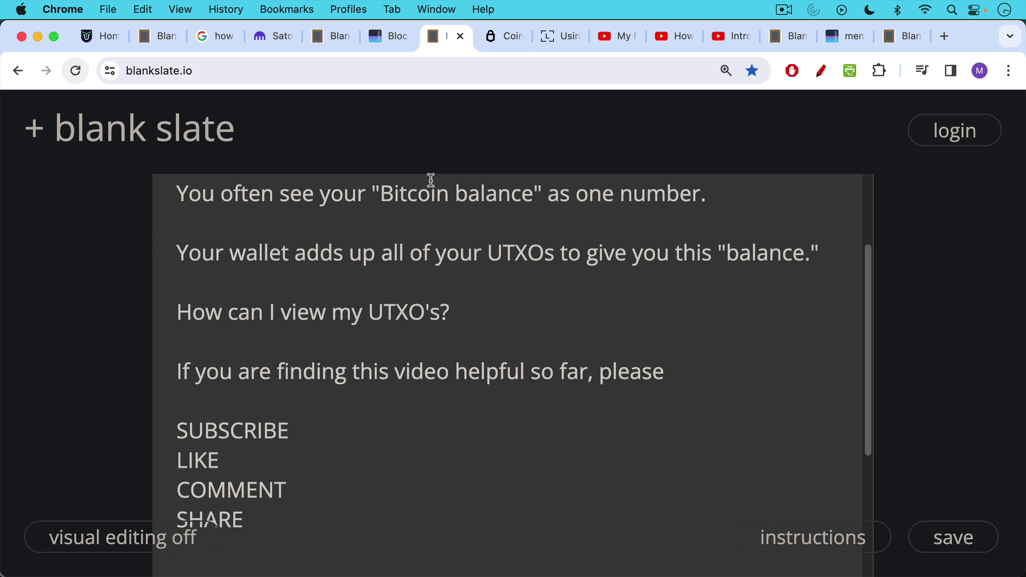
{"action": "scroll", "coordinate": [431, 180], "scroll_direction": "down", "scroll_amount": 2}
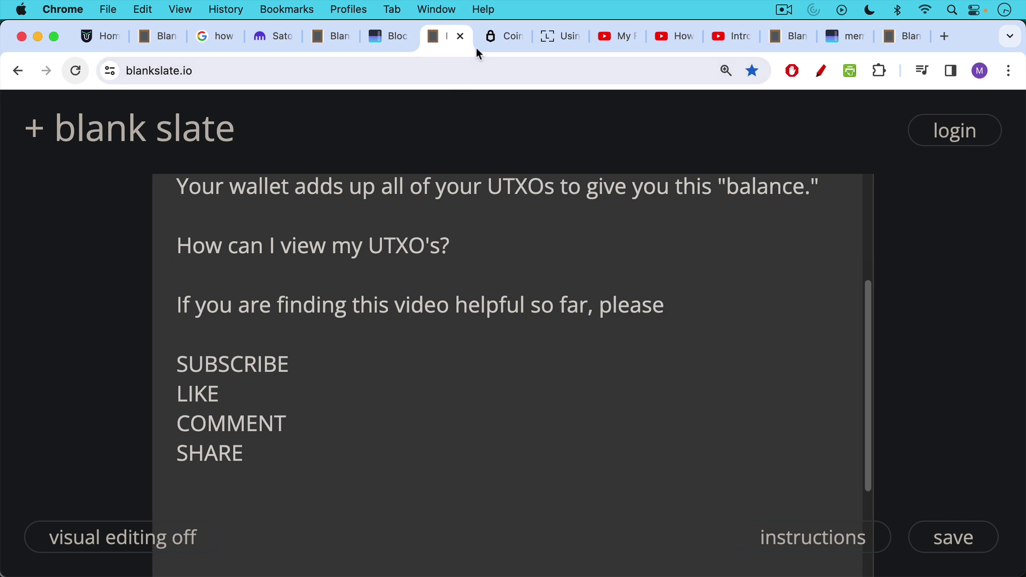
Review Trezor's and Ledger's coin control articles, then the 'My Favorite Bitcoin Desktop Software' video.
{"action": "left_click", "coordinate": [496, 40]}
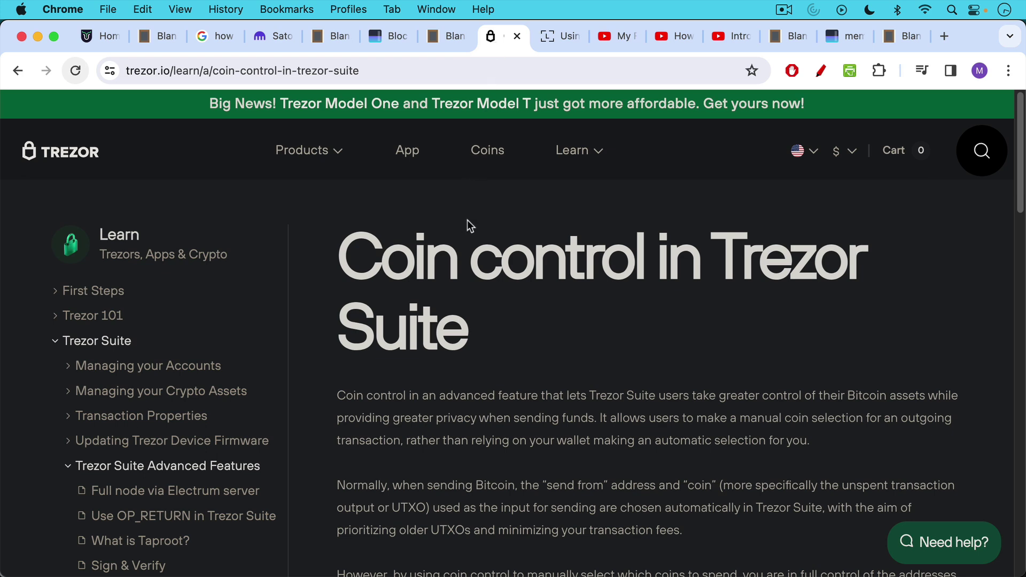
{"action": "left_click", "coordinate": [556, 35]}
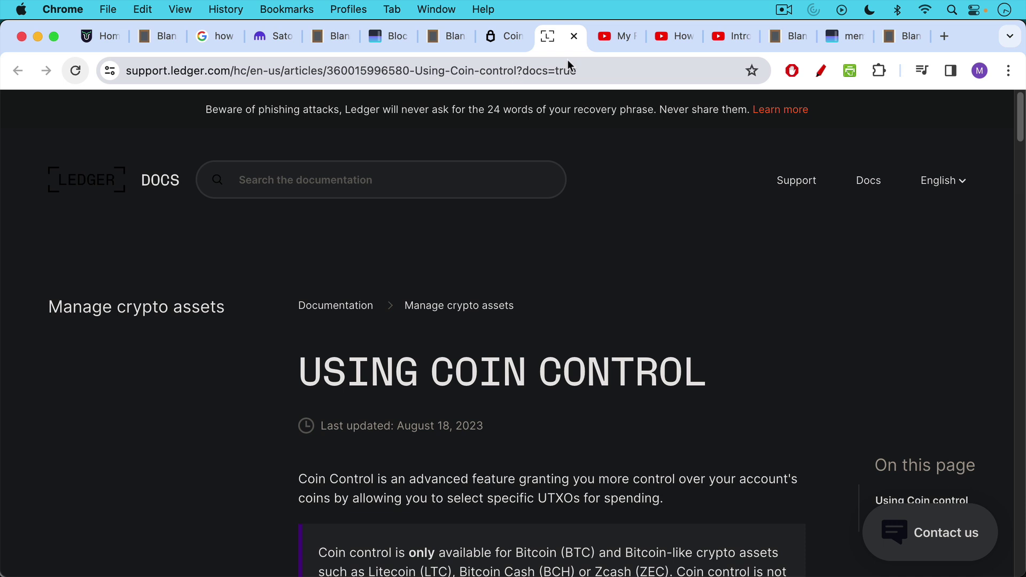
{"action": "left_click", "coordinate": [610, 37]}
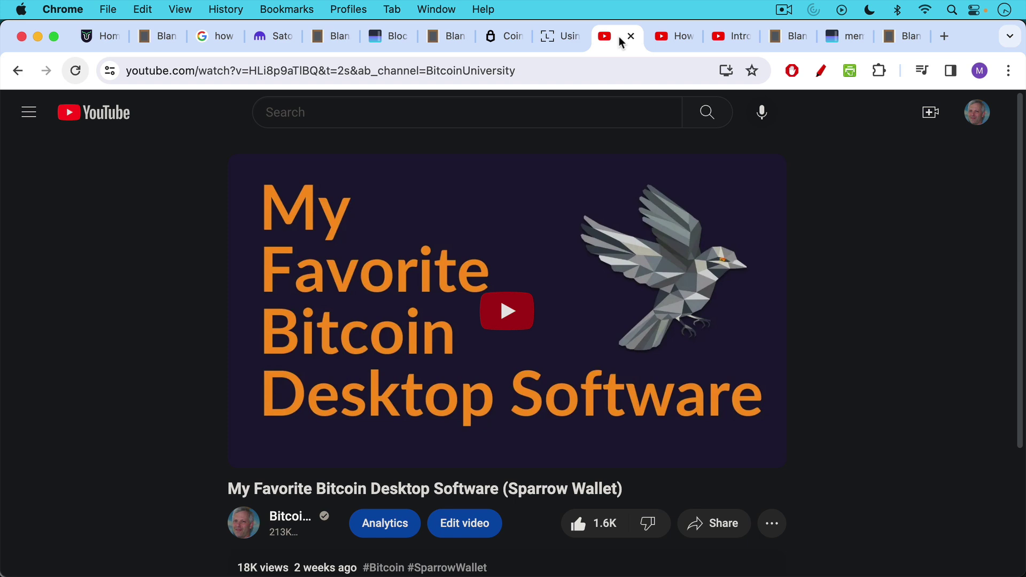
Move past the Ledger to Jade video to 'Introduction To The Mempool (Bitcoin)'.
{"action": "left_click", "coordinate": [671, 39]}
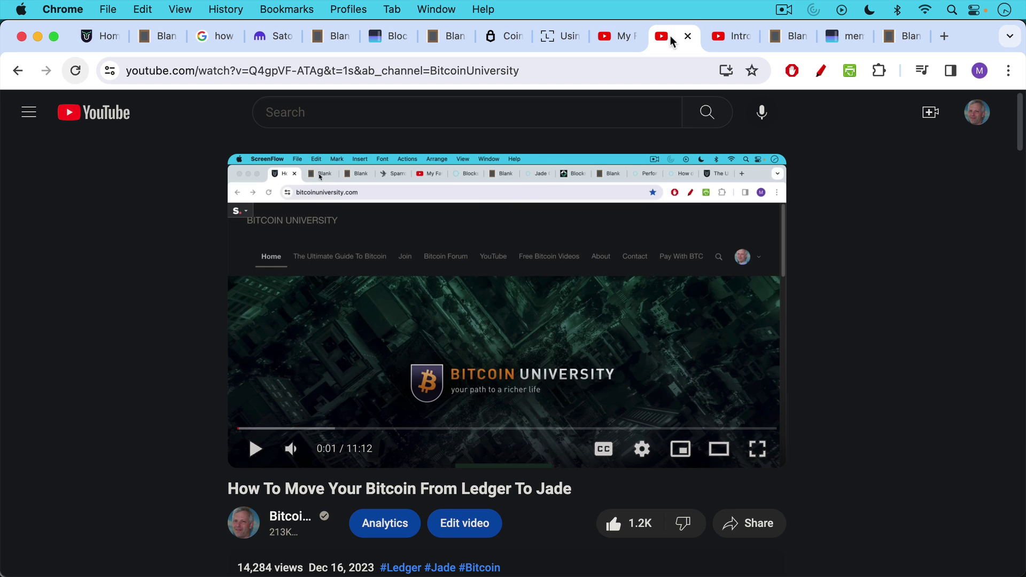
{"action": "left_click", "coordinate": [729, 42]}
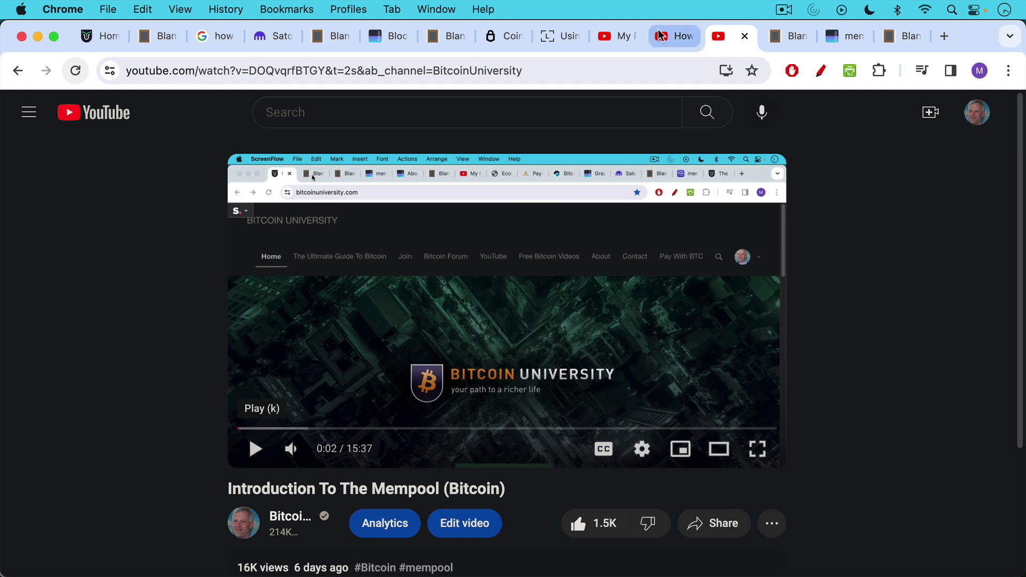
{"action": "mouse_move", "coordinate": [604, 576]}
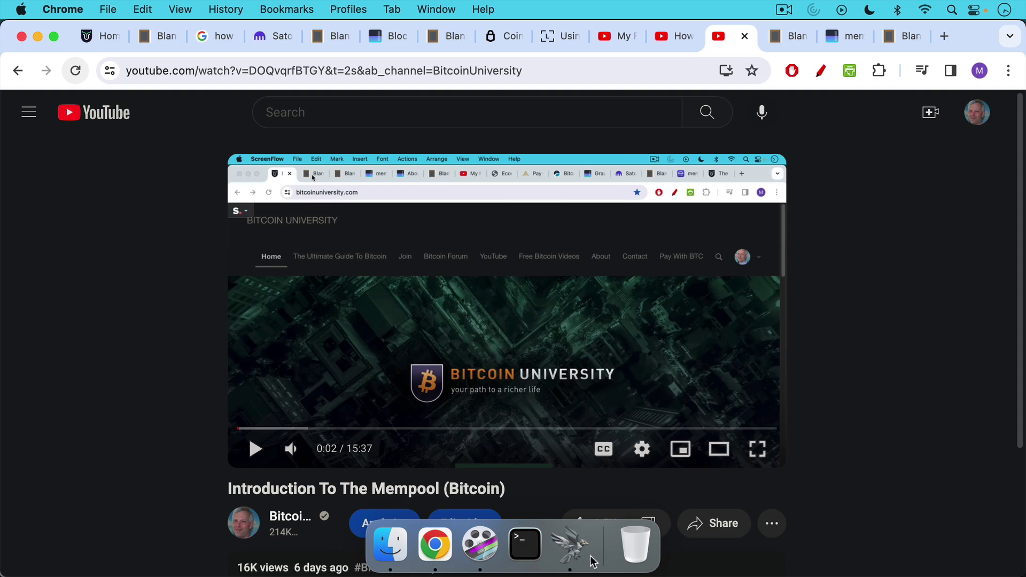
Launch Sparrow and open the Hardware Wallet Test Net wallet's settings.
{"action": "left_click", "coordinate": [572, 552]}
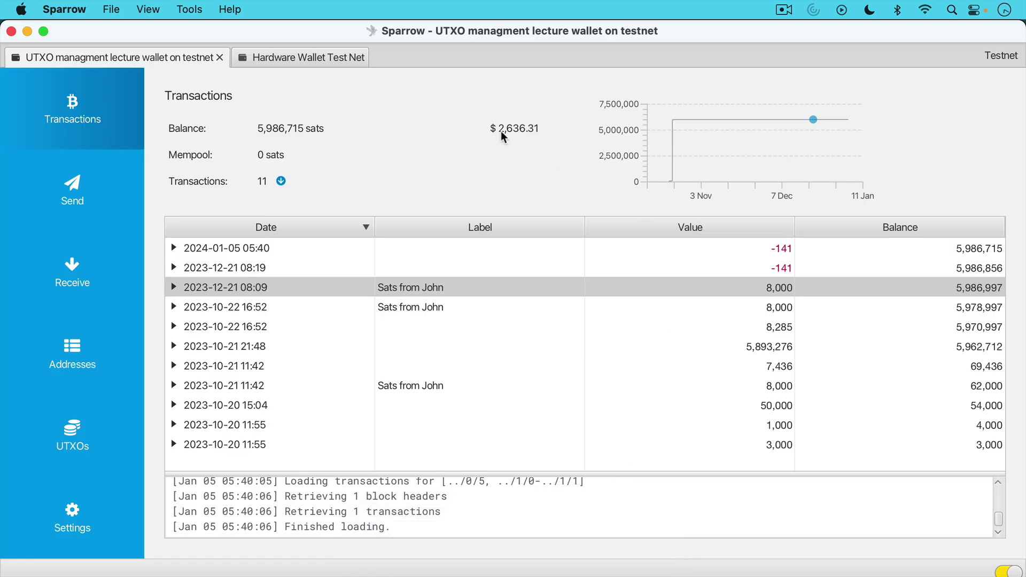
{"action": "left_click", "coordinate": [111, 11]}
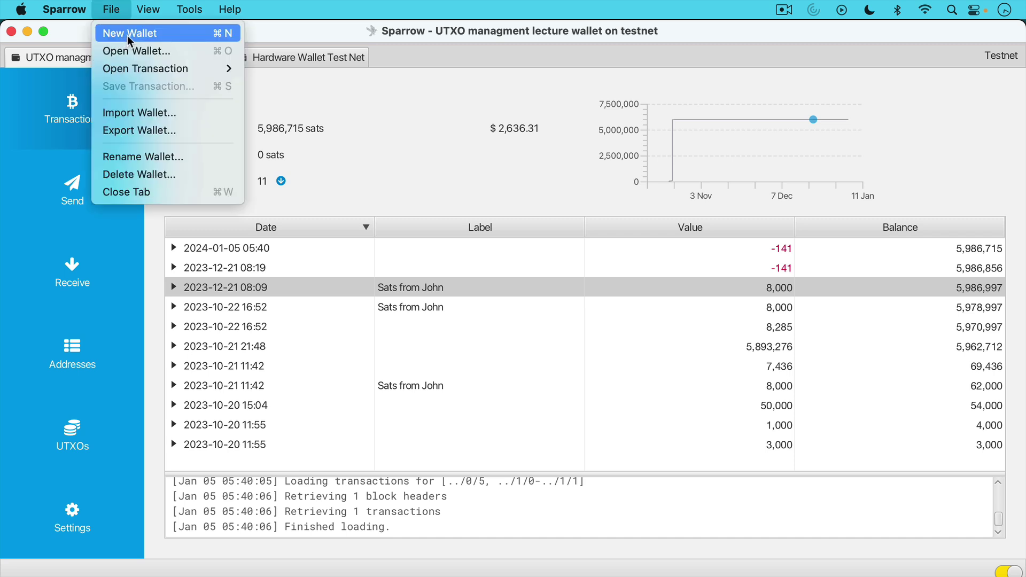
{"action": "mouse_move", "coordinate": [188, 11]}
{"action": "left_click", "coordinate": [405, 86]}
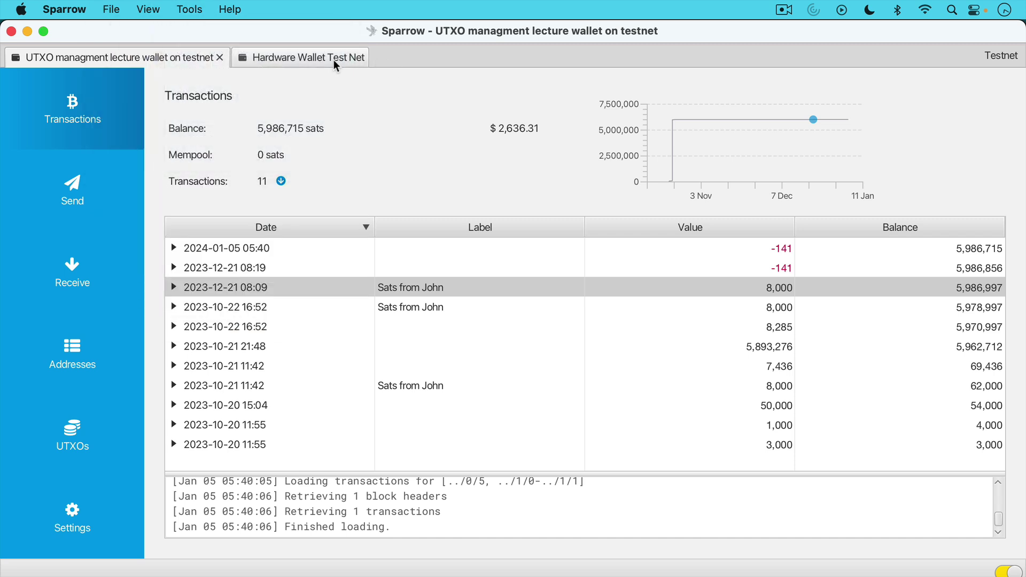
{"action": "left_click", "coordinate": [334, 59]}
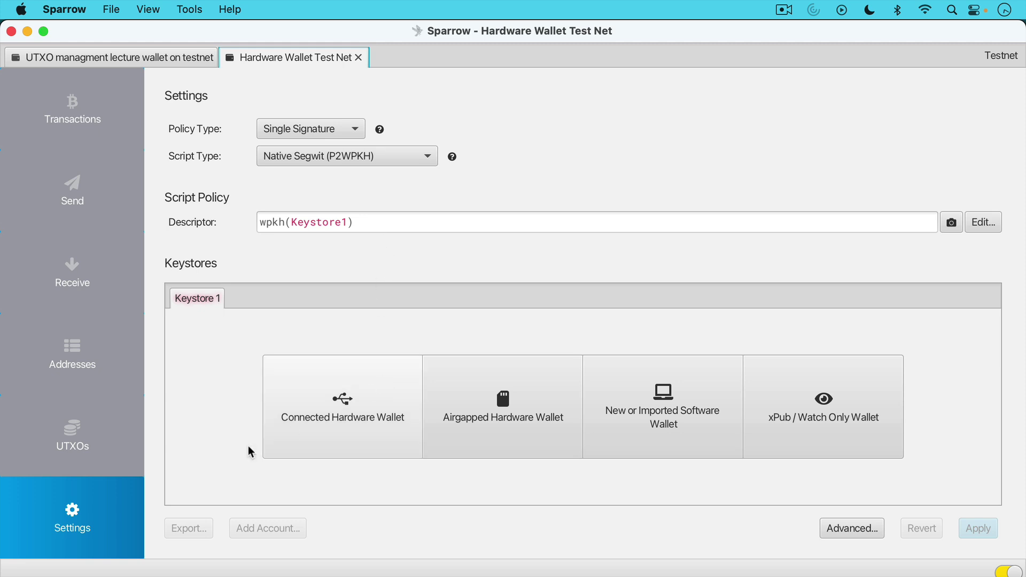
Compare the connected and airgapped hardware wallet import options, then close the import dialog.
{"action": "left_click", "coordinate": [356, 425]}
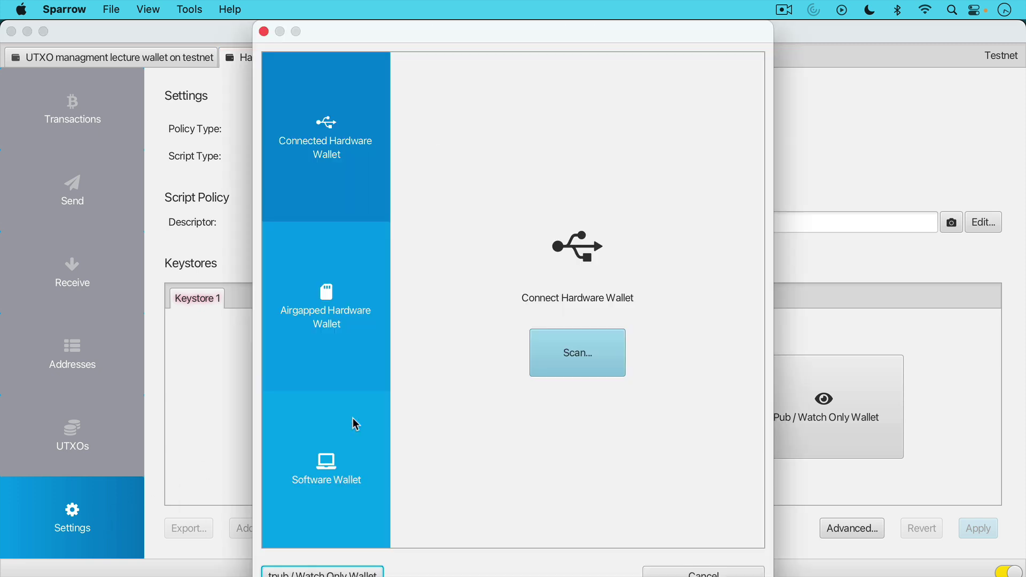
{"action": "left_click", "coordinate": [335, 318]}
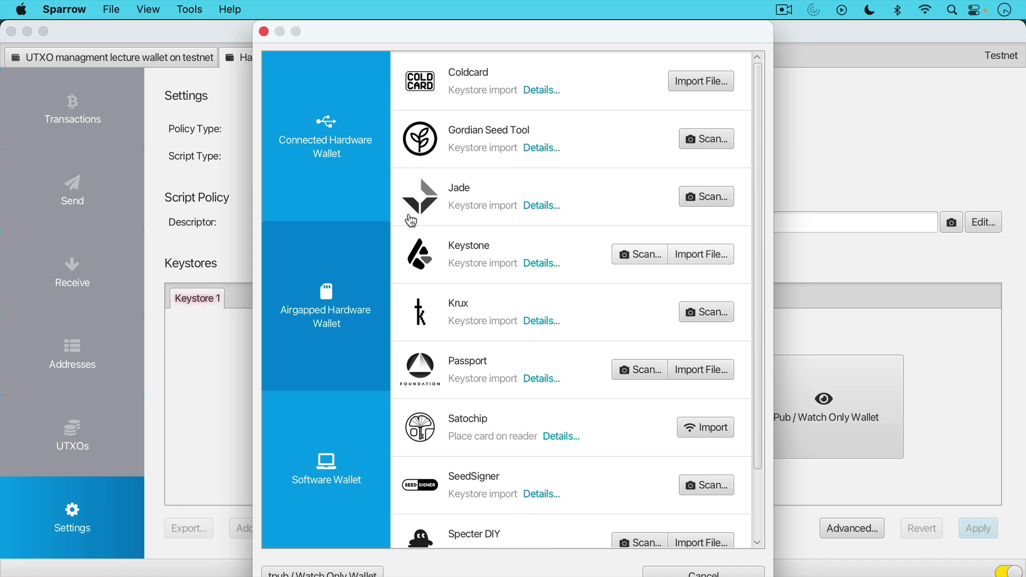
{"action": "left_click", "coordinate": [357, 175]}
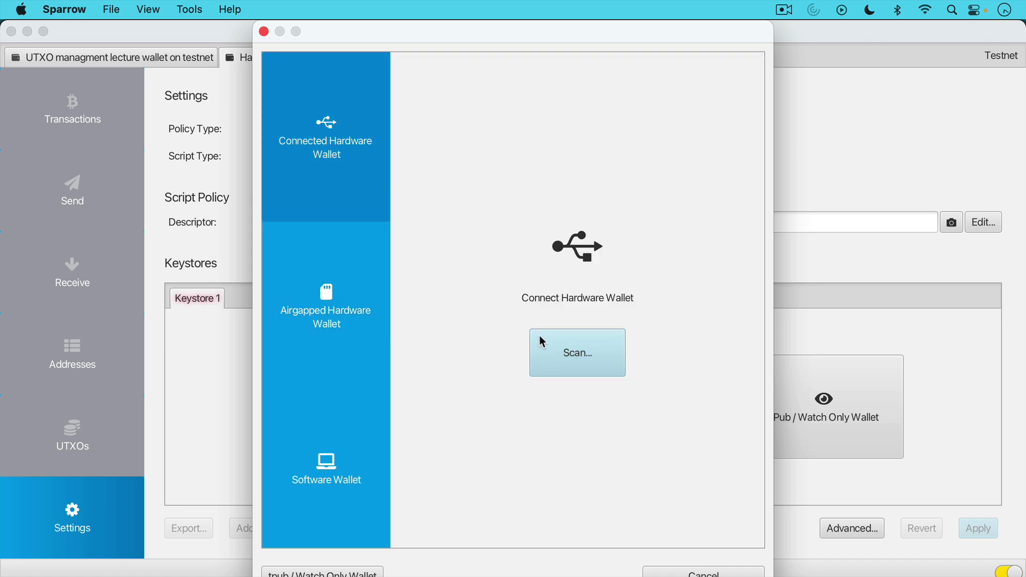
{"action": "left_click", "coordinate": [264, 31]}
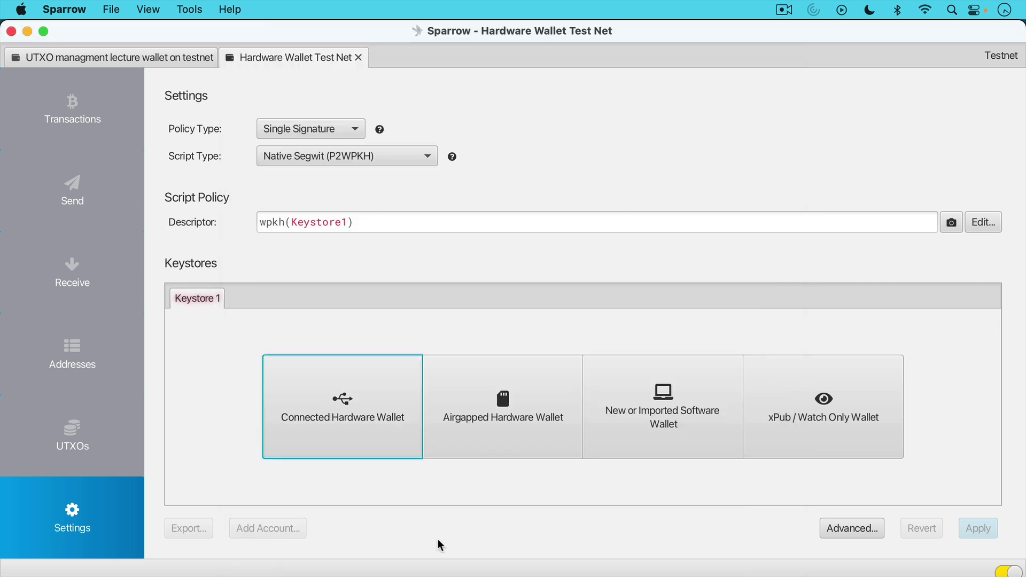
{"action": "mouse_move", "coordinate": [435, 561]}
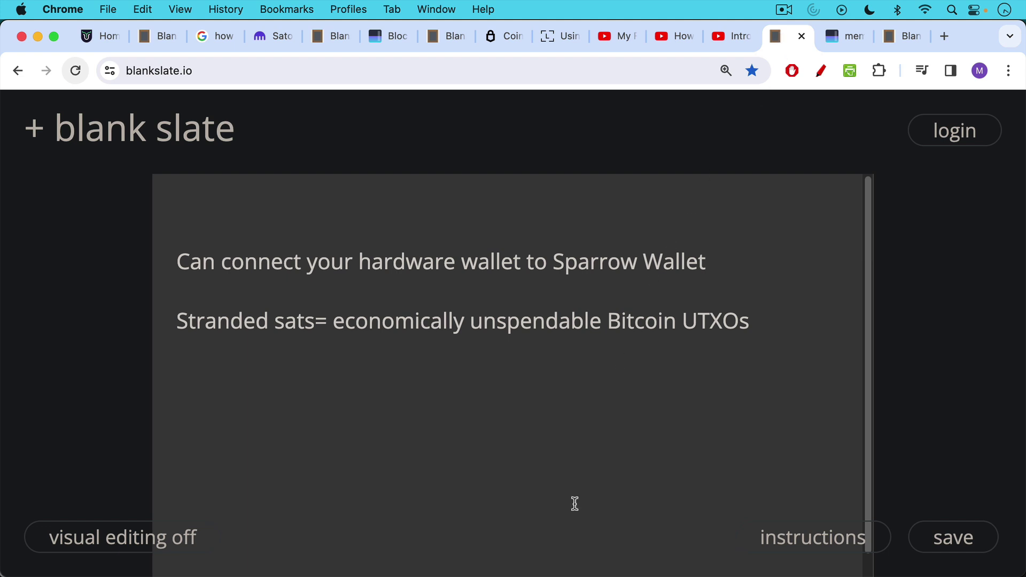
Show the UTXO managment lecture wallet's 11 transactions and 5,986,715 sats balance.
{"action": "left_click", "coordinate": [571, 562]}
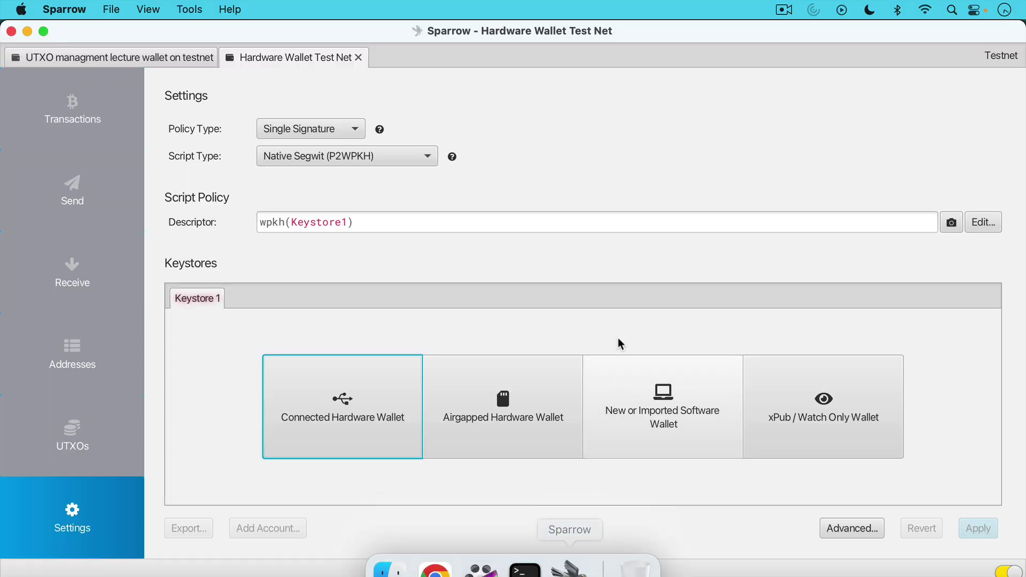
{"action": "left_click", "coordinate": [167, 60]}
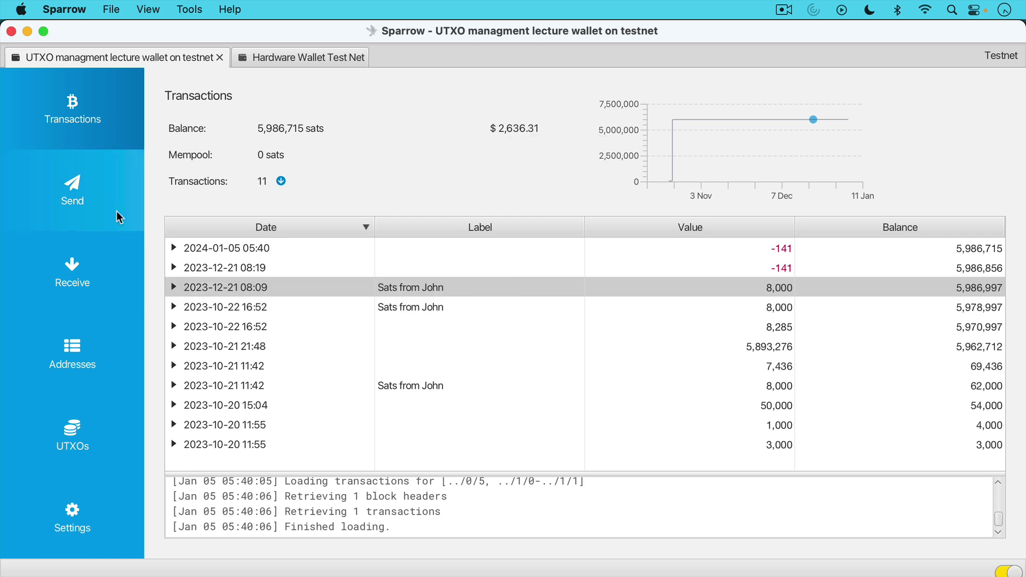
List the 11 UTXOs, inspect the duplicate-address flags, and highlight the 5,986,715 sats balance.
{"action": "left_click", "coordinate": [93, 425]}
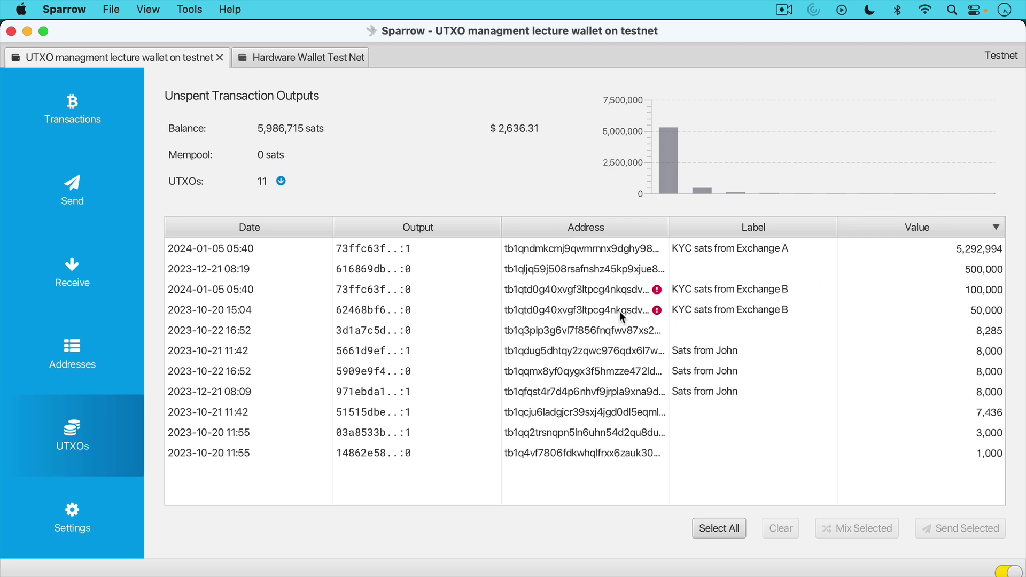
{"action": "mouse_move", "coordinate": [620, 311]}
{"action": "mouse_move", "coordinate": [625, 292]}
{"action": "left_click_drag", "start_coordinate": [258, 128], "coordinate": [304, 131]}
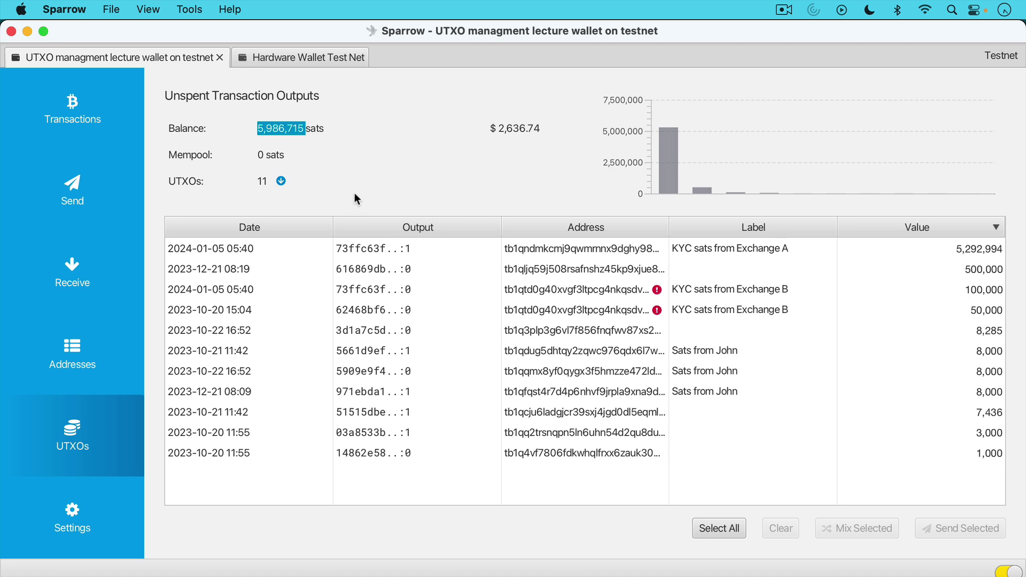
{"action": "left_click", "coordinate": [101, 132]}
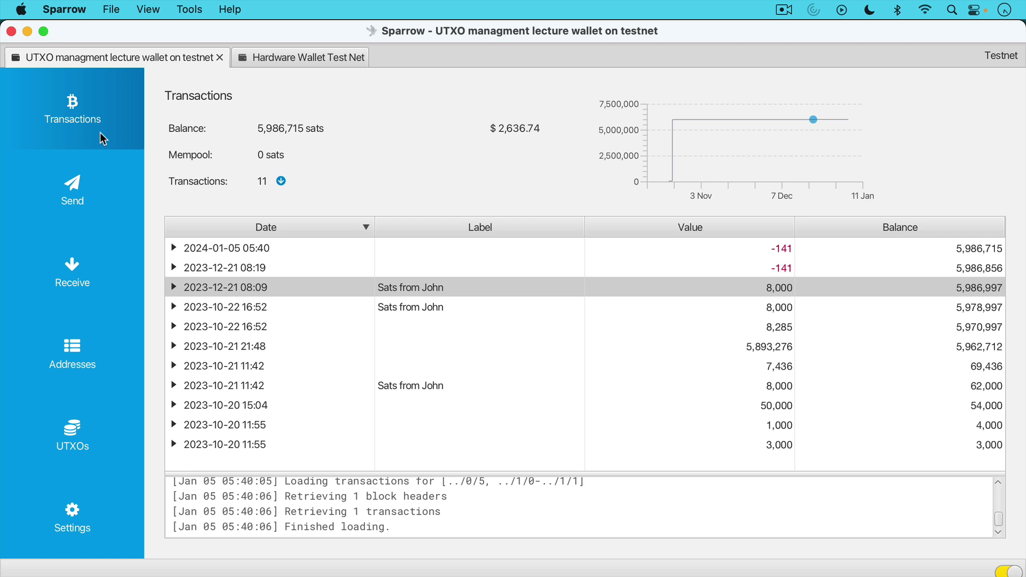
{"action": "left_click", "coordinate": [107, 434]}
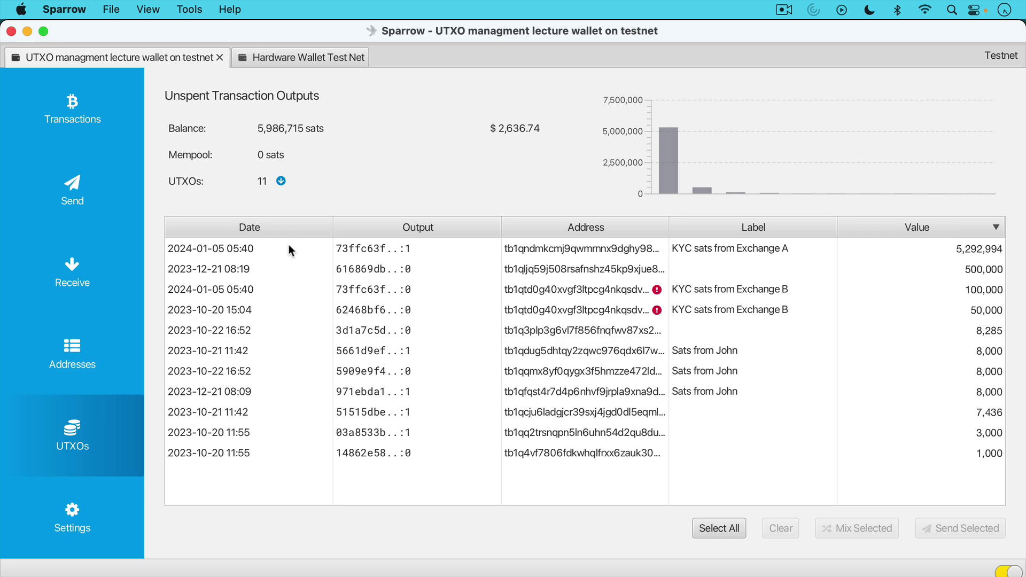
Copy the next unused receive address and select the 50,000-sat Exchange B UTXO.
{"action": "left_click", "coordinate": [86, 274]}
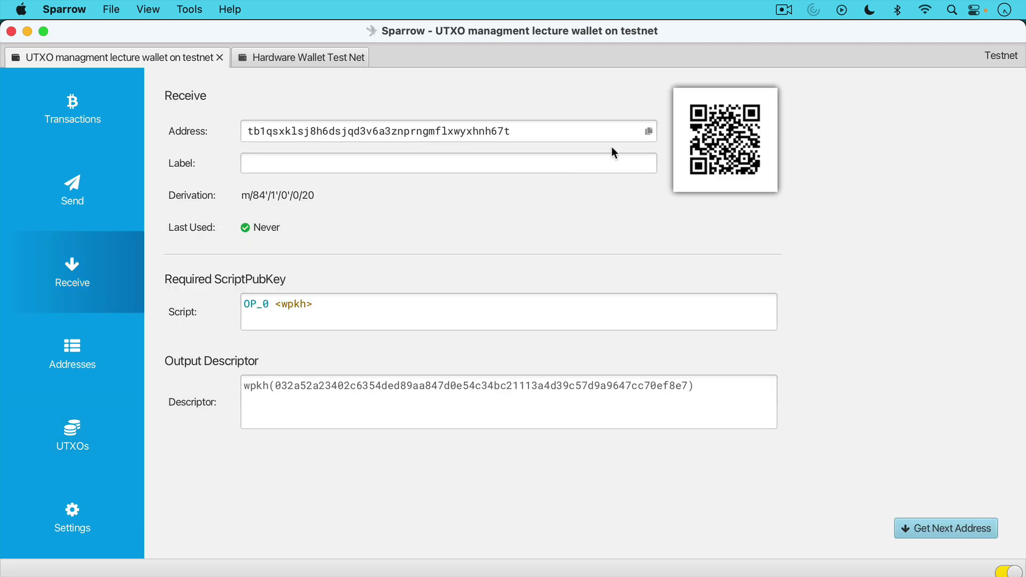
{"action": "left_click", "coordinate": [648, 131]}
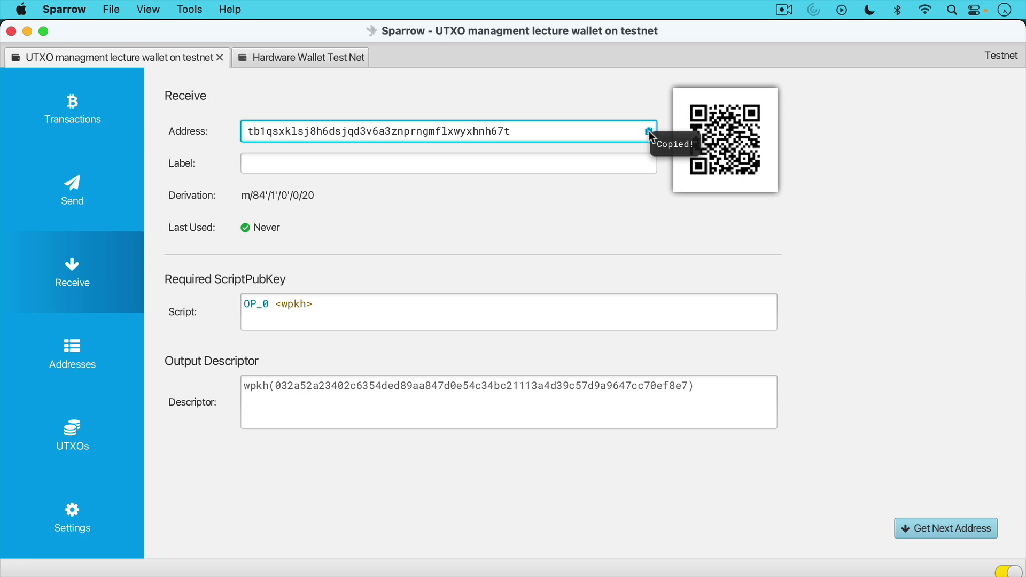
{"action": "left_click", "coordinate": [101, 434]}
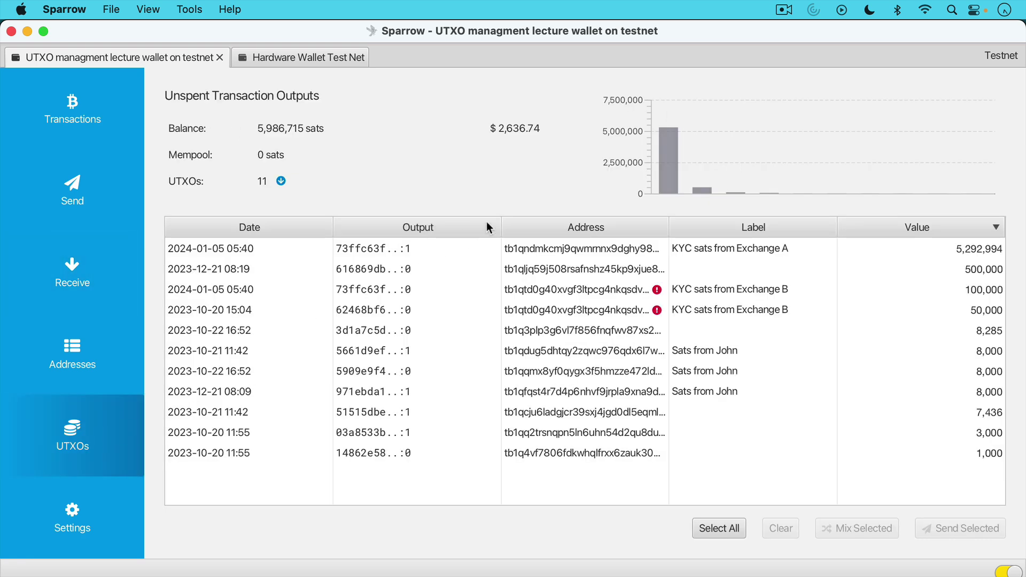
{"action": "left_click", "coordinate": [568, 309]}
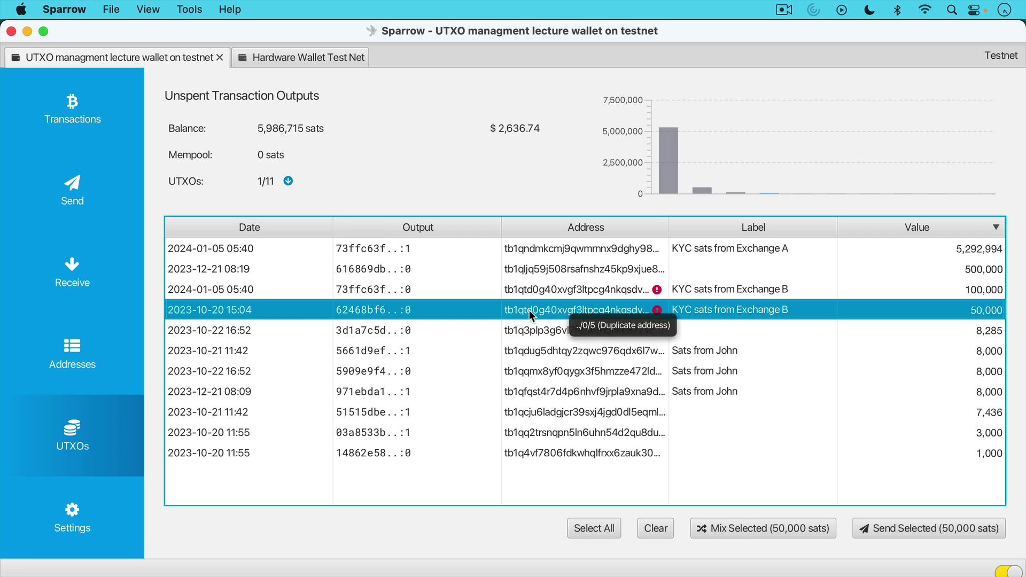
Send the 50,000-sat output to the wallet's own address labelled 'test', with a 110-sat fee at 1.01 sats/vB.
{"action": "left_click", "coordinate": [892, 527]}
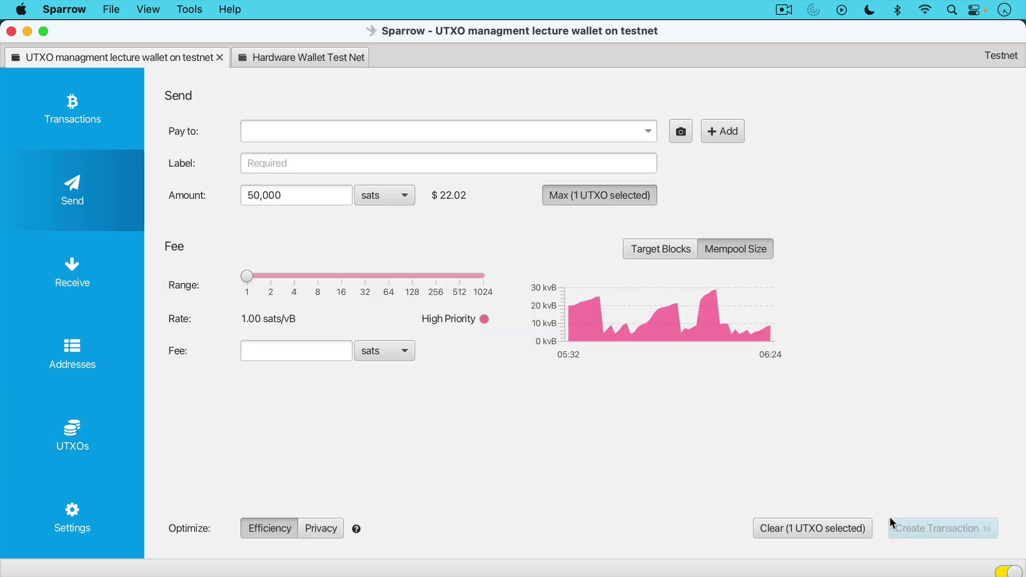
{"action": "left_click", "coordinate": [485, 134]}
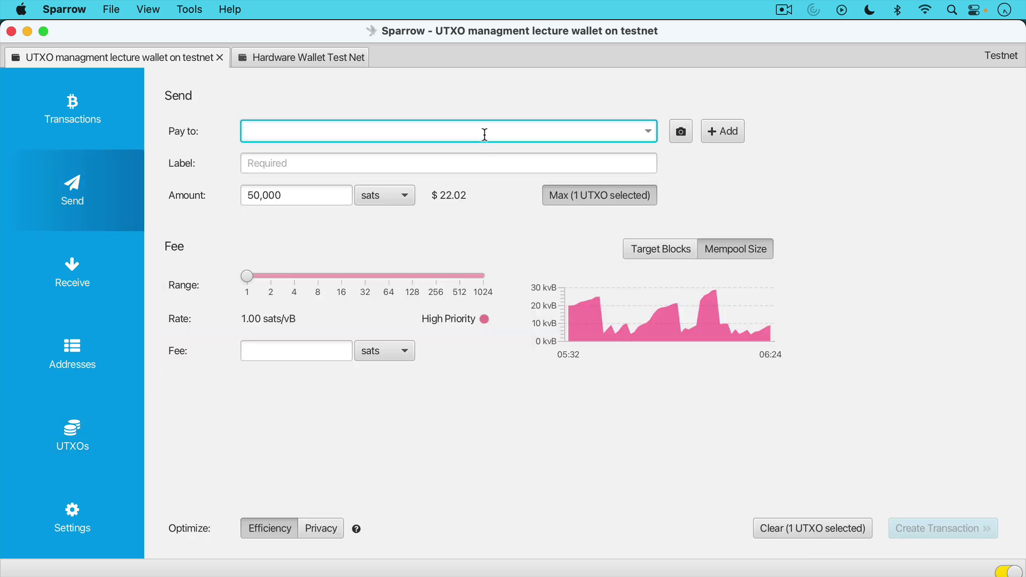
{"action": "key", "text": "super+v"}
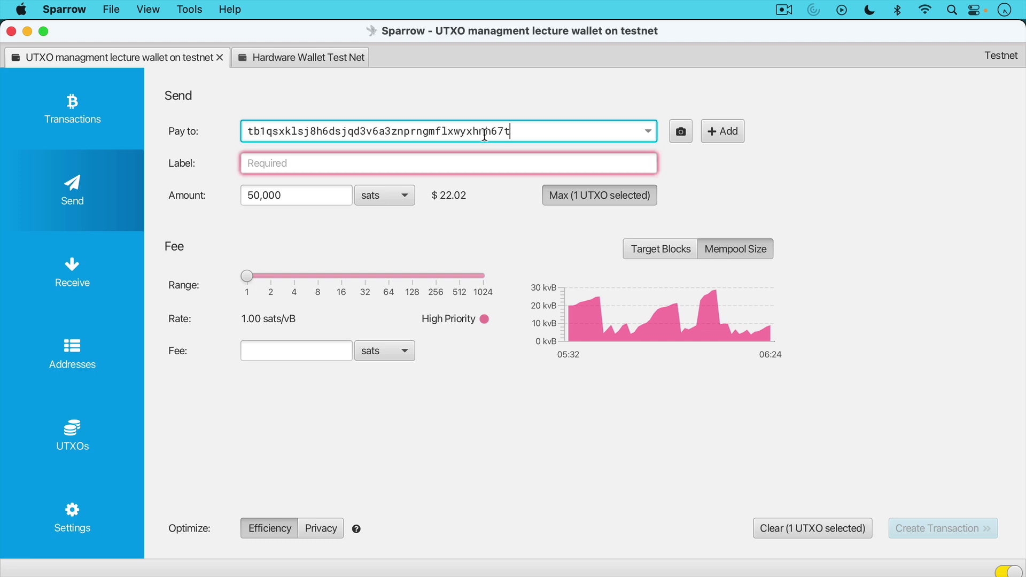
{"action": "left_click", "coordinate": [452, 159]}
{"action": "type", "text": "test"}
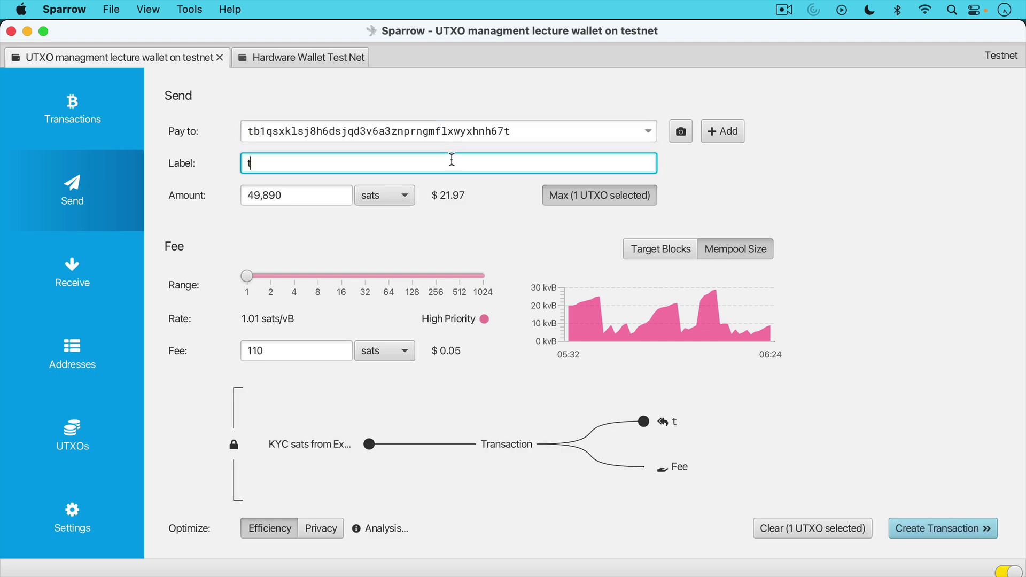
{"action": "left_click", "coordinate": [353, 219]}
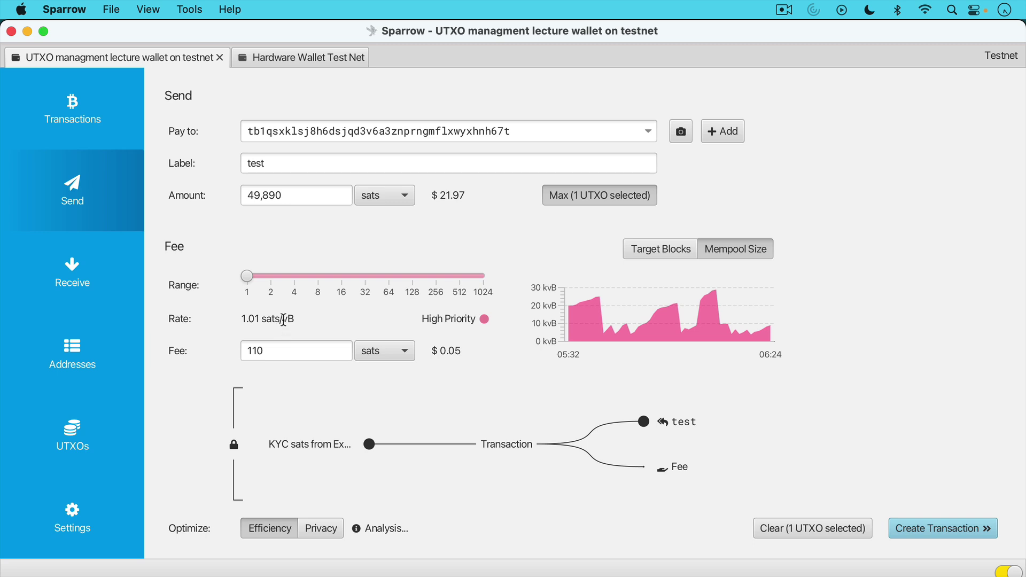
{"action": "left_click_drag", "start_coordinate": [283, 319], "coordinate": [294, 319]}
{"action": "mouse_move", "coordinate": [247, 276]}
{"action": "left_mouse_down"}
{"action": "mouse_move", "coordinate": [318, 282]}
{"action": "mouse_move", "coordinate": [247, 282]}
{"action": "left_mouse_up"}
Switch to Chrome's mempool.space page and read the 50–59 sat/vB priority fee estimates.
{"action": "mouse_move", "coordinate": [524, 545]}
{"action": "left_click", "coordinate": [434, 545]}
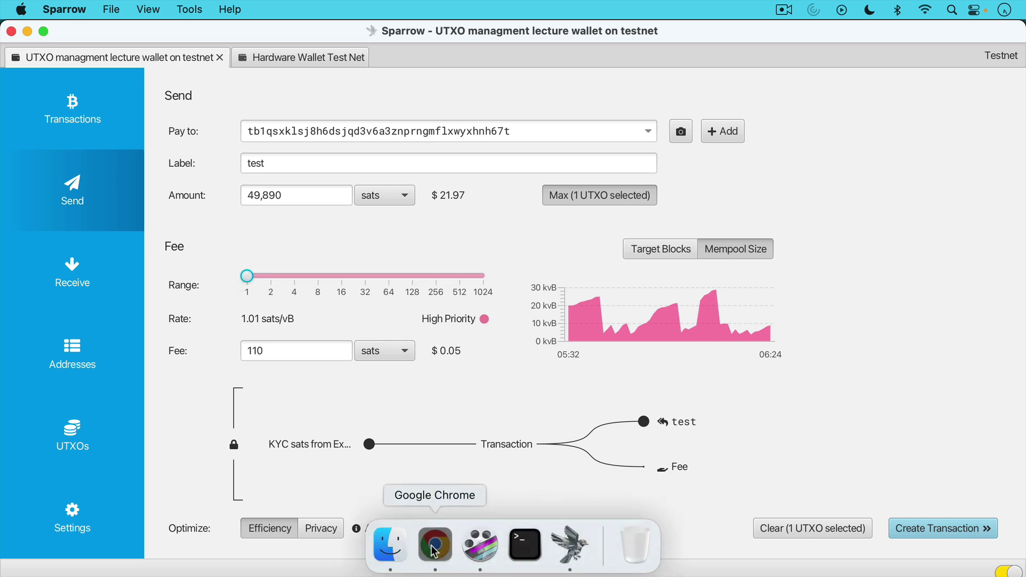
{"action": "left_click", "coordinate": [733, 37]}
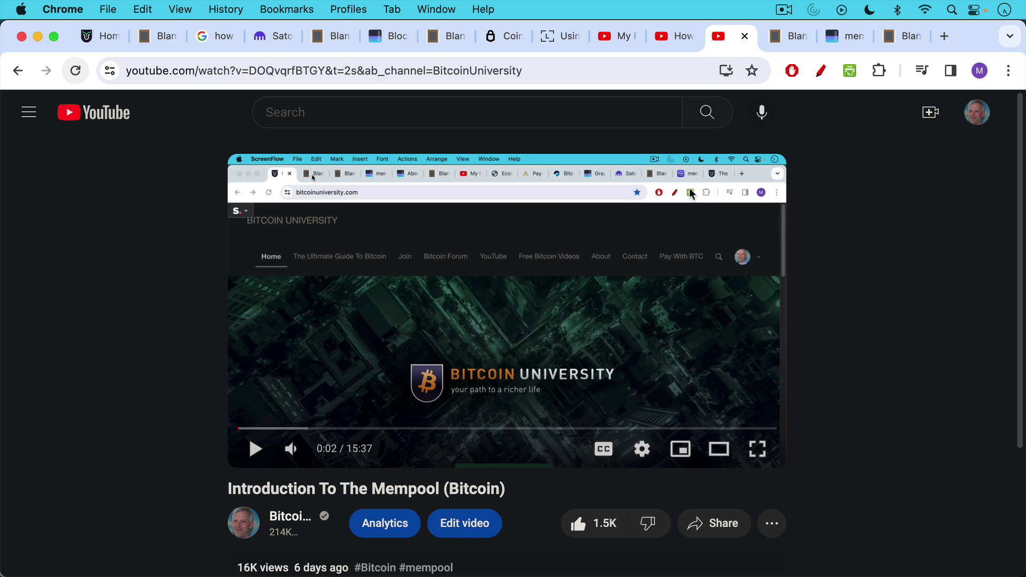
{"action": "left_click", "coordinate": [848, 37]}
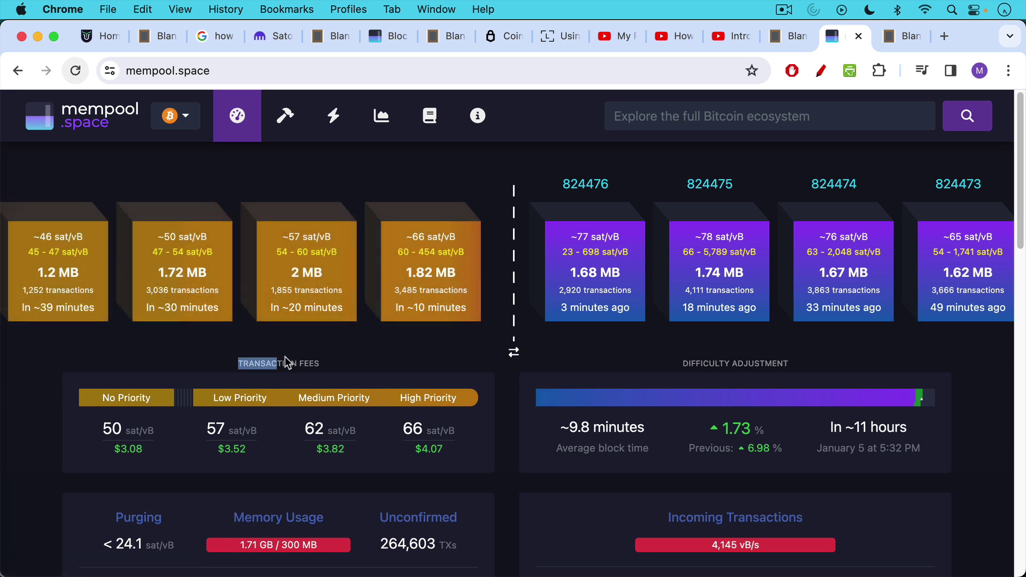
{"action": "mouse_move", "coordinate": [427, 400]}
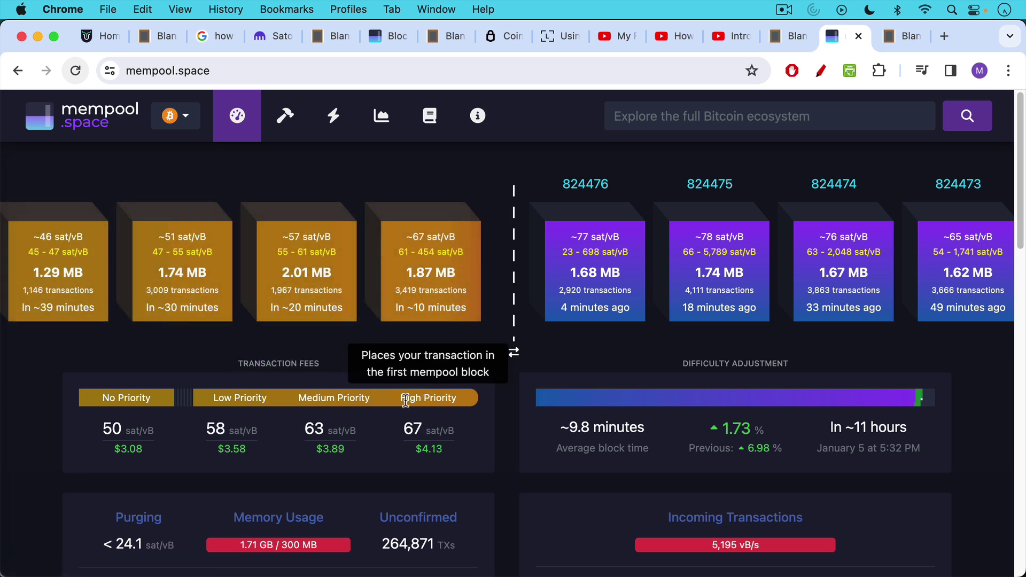
{"action": "mouse_move", "coordinate": [340, 400]}
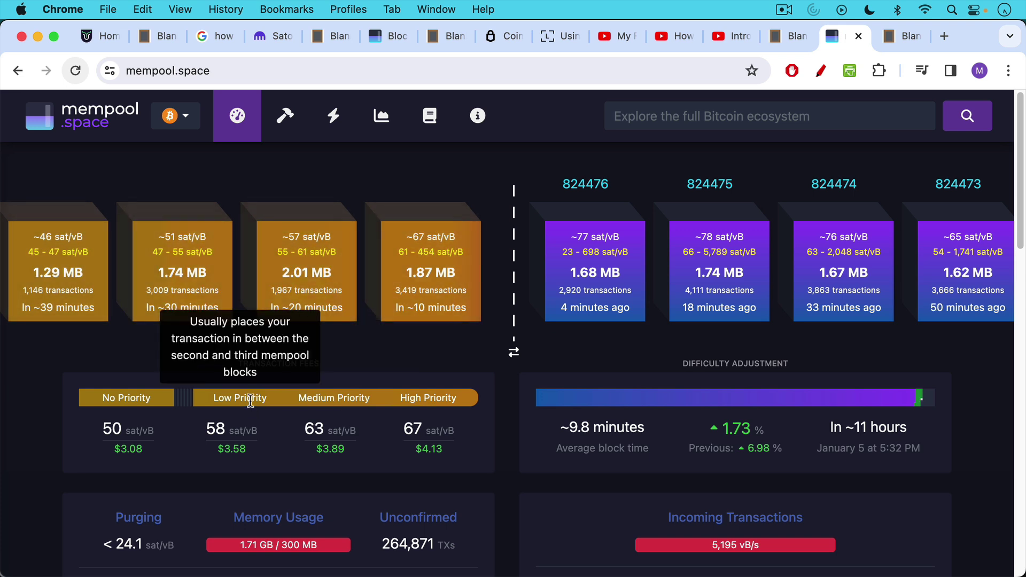
{"action": "mouse_move", "coordinate": [146, 395]}
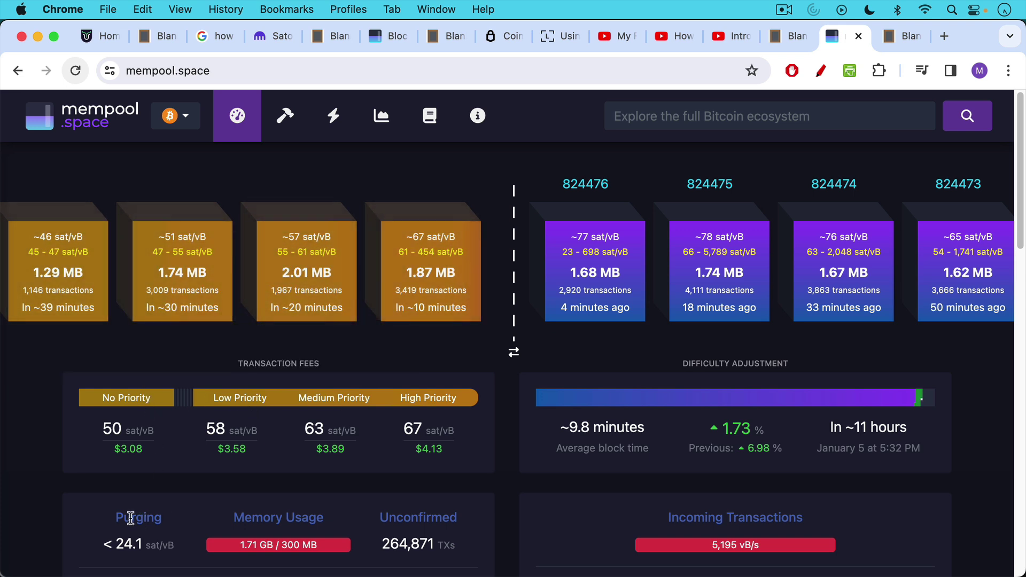
{"action": "left_click_drag", "start_coordinate": [117, 517], "coordinate": [163, 516]}
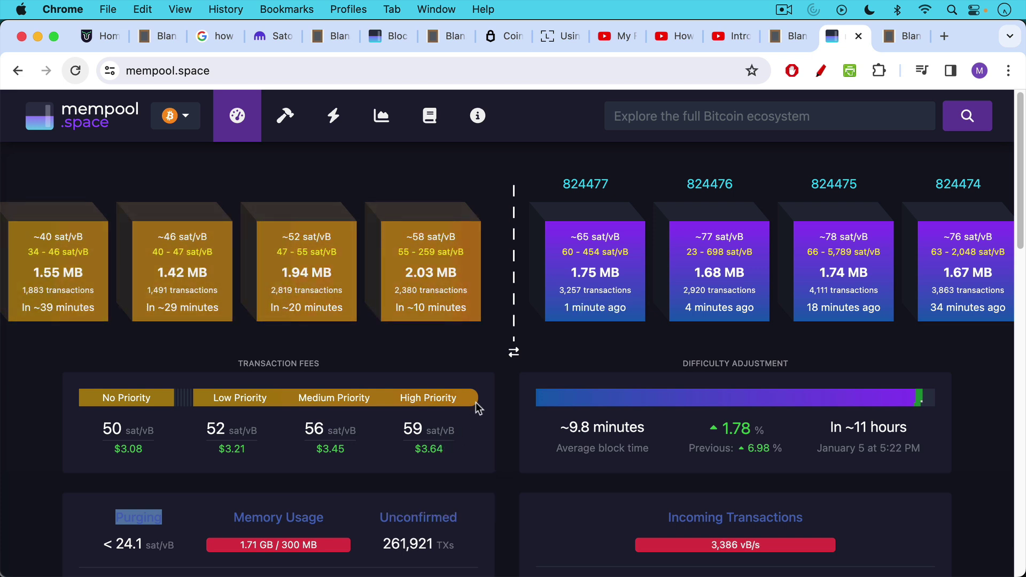
Compare the mempool.space fee estimates, then return to Sparrow's send form.
{"action": "mouse_move", "coordinate": [549, 574]}
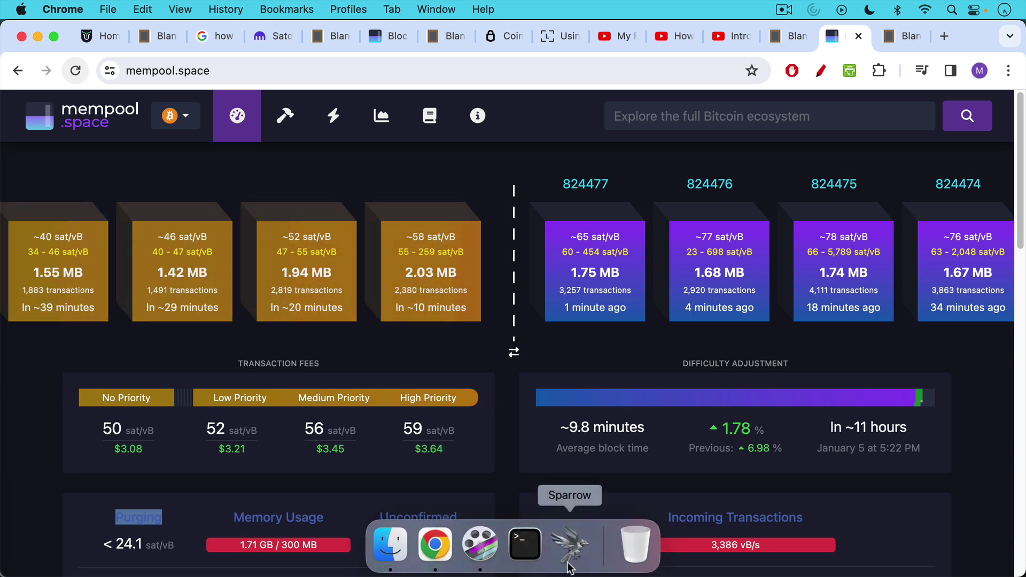
{"action": "left_click", "coordinate": [570, 567]}
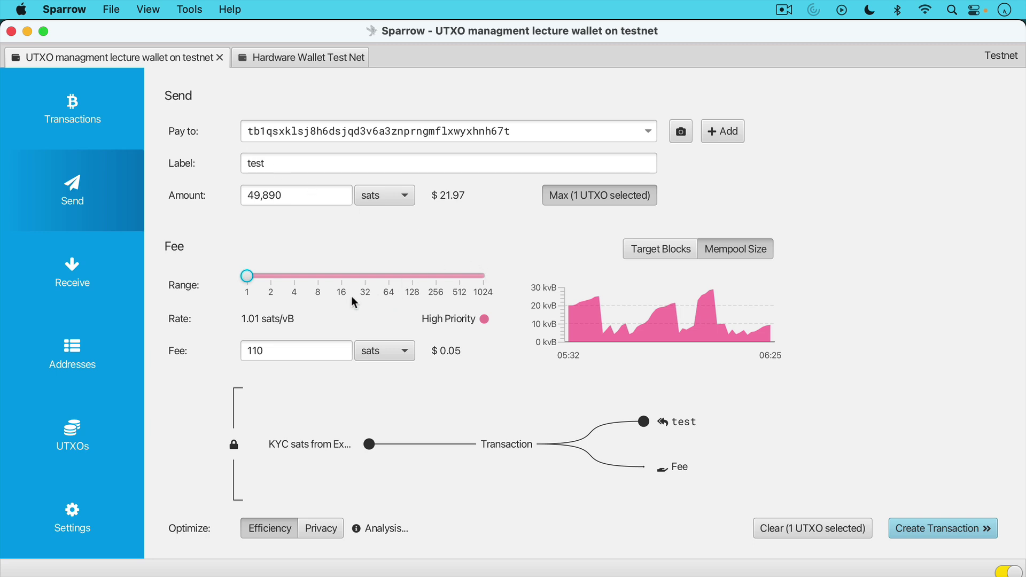
{"action": "left_click", "coordinate": [451, 553]}
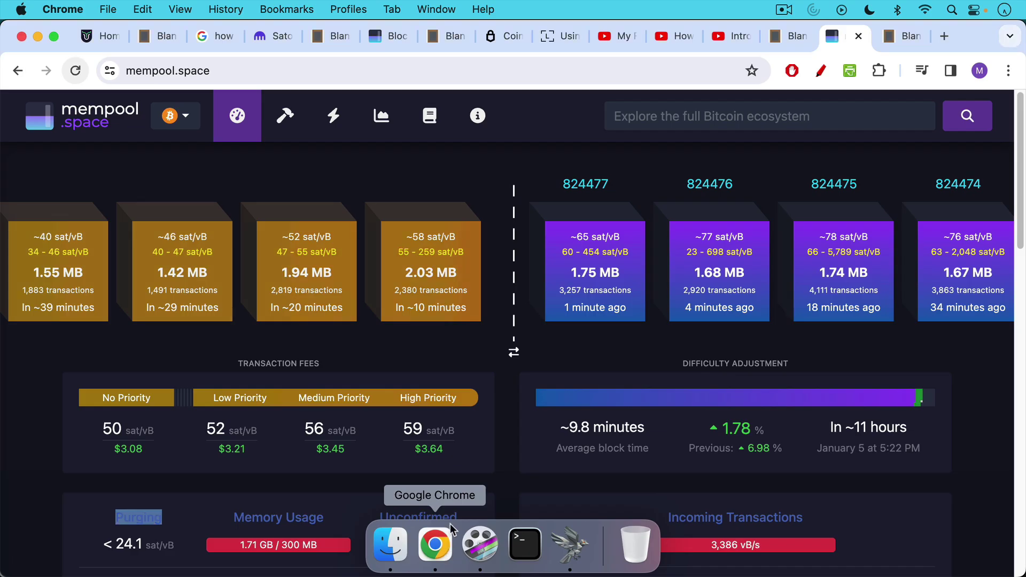
{"action": "mouse_move", "coordinate": [422, 444]}
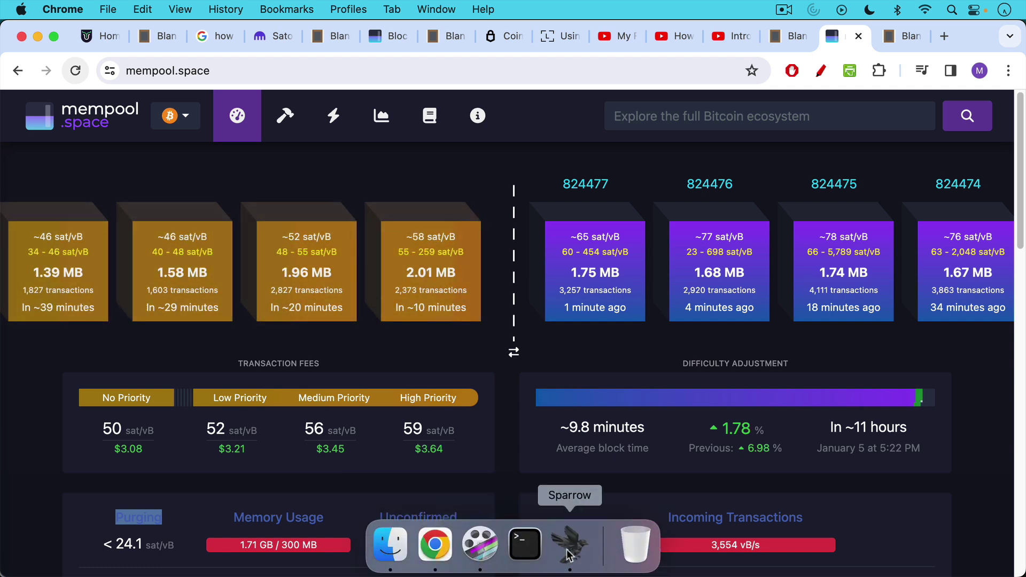
{"action": "left_click", "coordinate": [569, 550]}
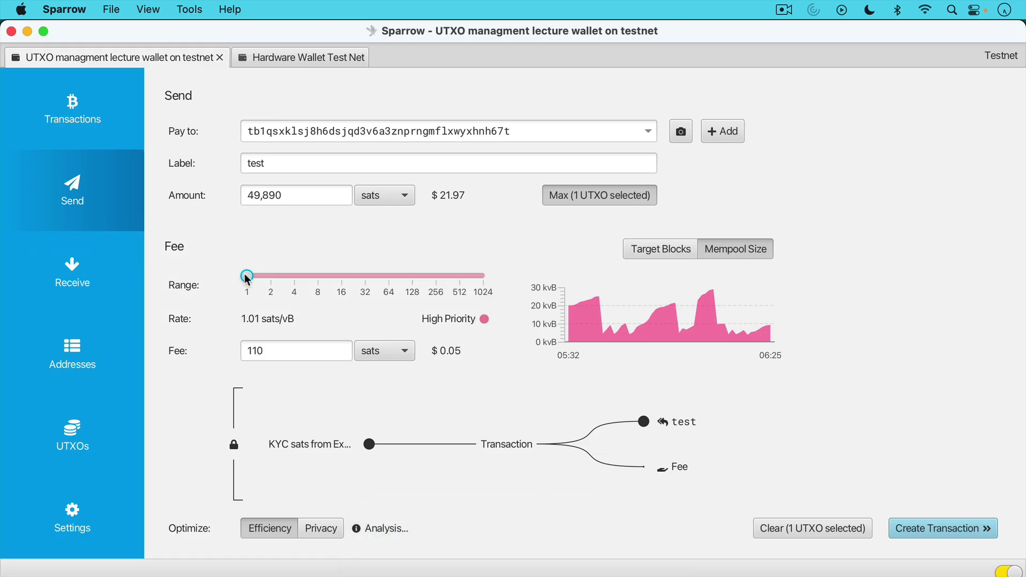
Raise the fee rate to 60.05 sats/vB, a 6,561-sat fee leaving 43,439 sats.
{"action": "left_click_drag", "start_coordinate": [246, 276], "coordinate": [385, 278]}
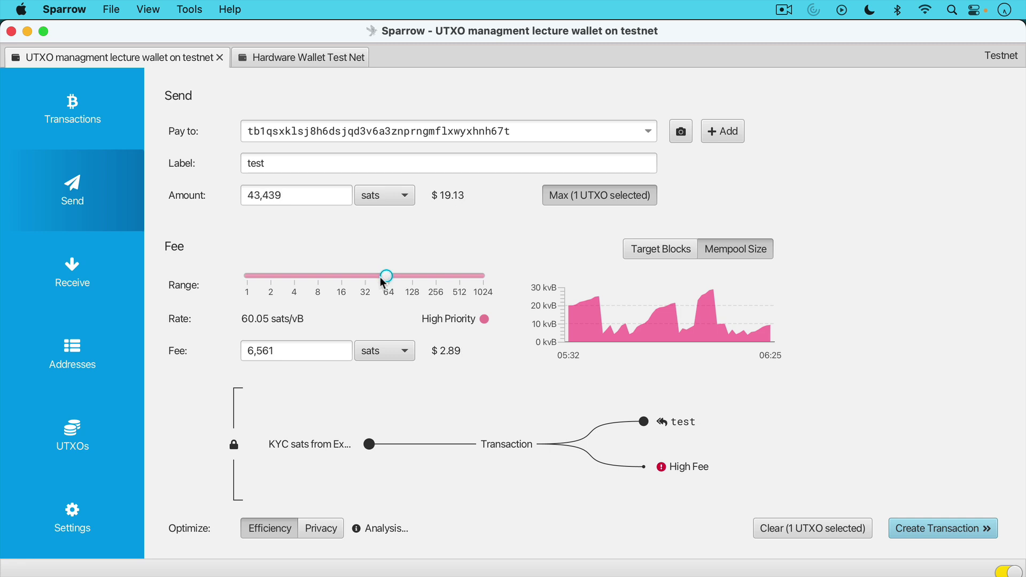
{"action": "left_click_drag", "start_coordinate": [248, 351], "coordinate": [273, 351]}
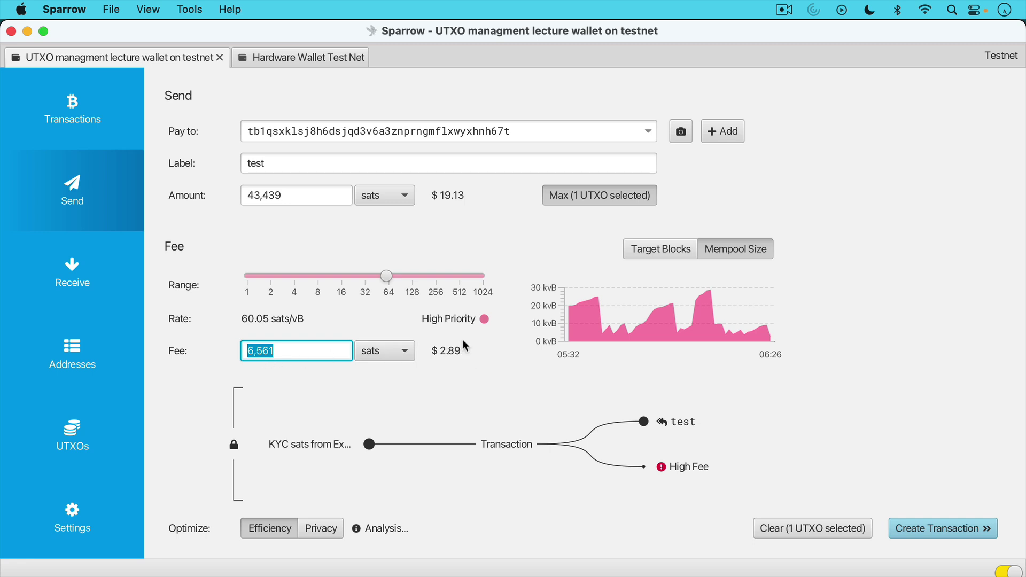
{"action": "mouse_move", "coordinate": [292, 440]}
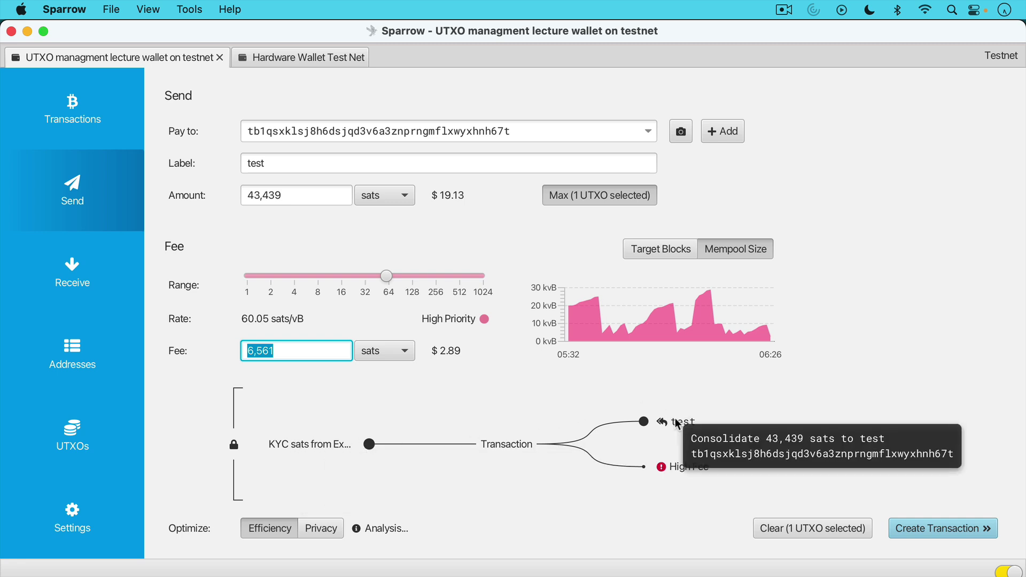
{"action": "mouse_move", "coordinate": [678, 423]}
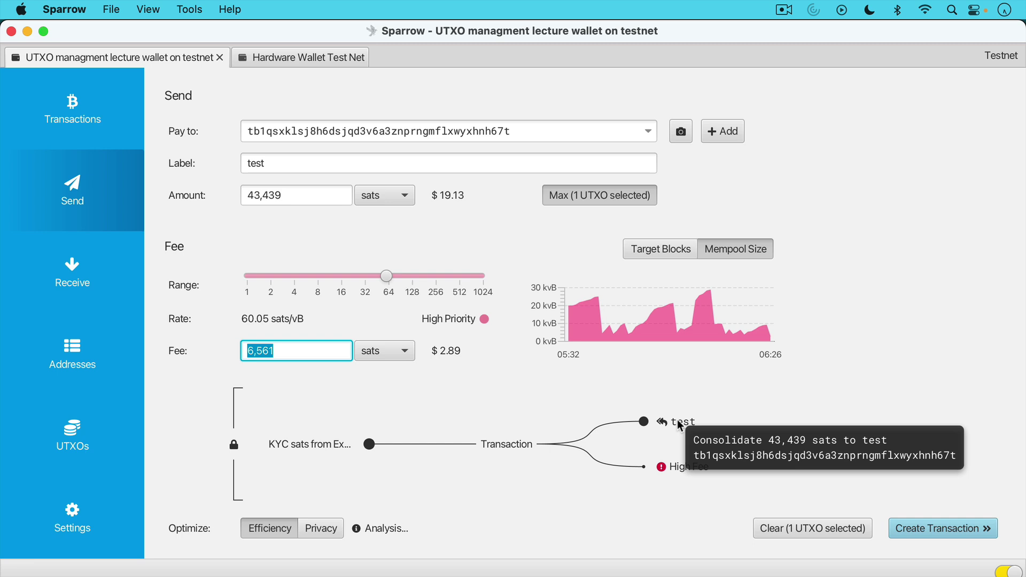
{"action": "mouse_move", "coordinate": [674, 468]}
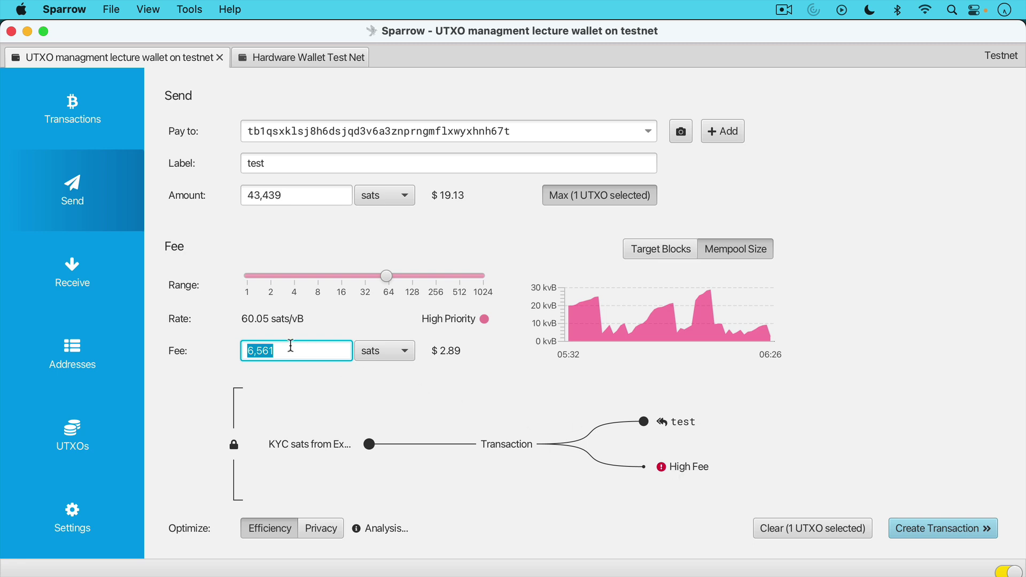
{"action": "left_click_drag", "start_coordinate": [243, 319], "coordinate": [323, 323]}
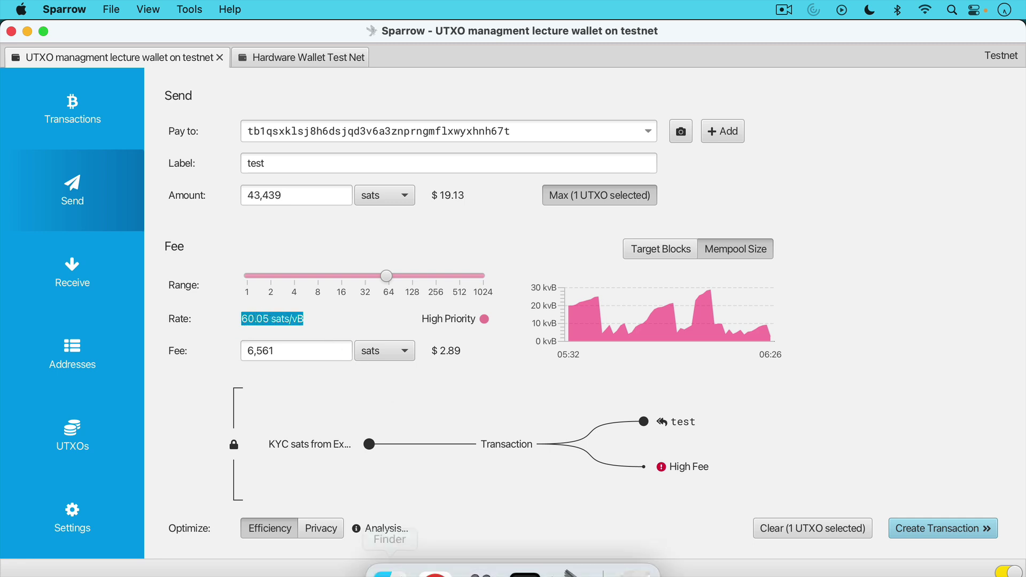
{"action": "left_click", "coordinate": [435, 544]}
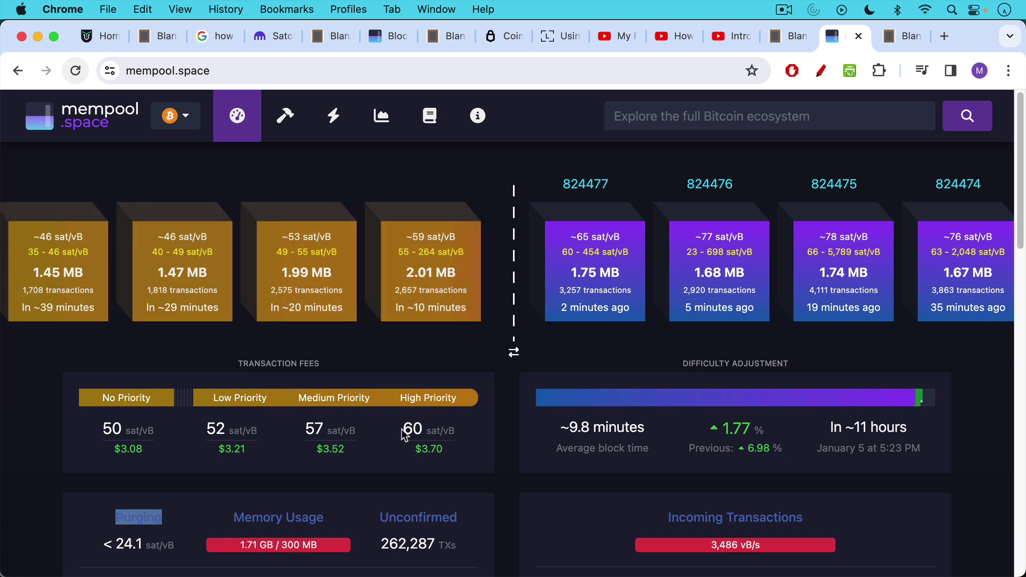
{"action": "left_click_drag", "start_coordinate": [404, 428], "coordinate": [458, 430]}
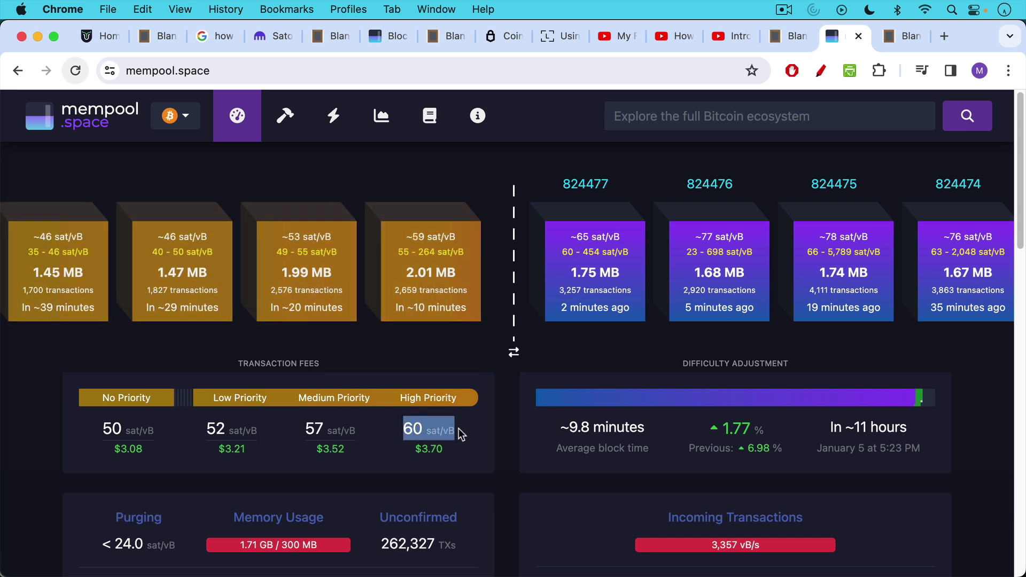
{"action": "double_click", "coordinate": [315, 429]}
{"action": "left_click_drag", "start_coordinate": [343, 428], "coordinate": [428, 428]}
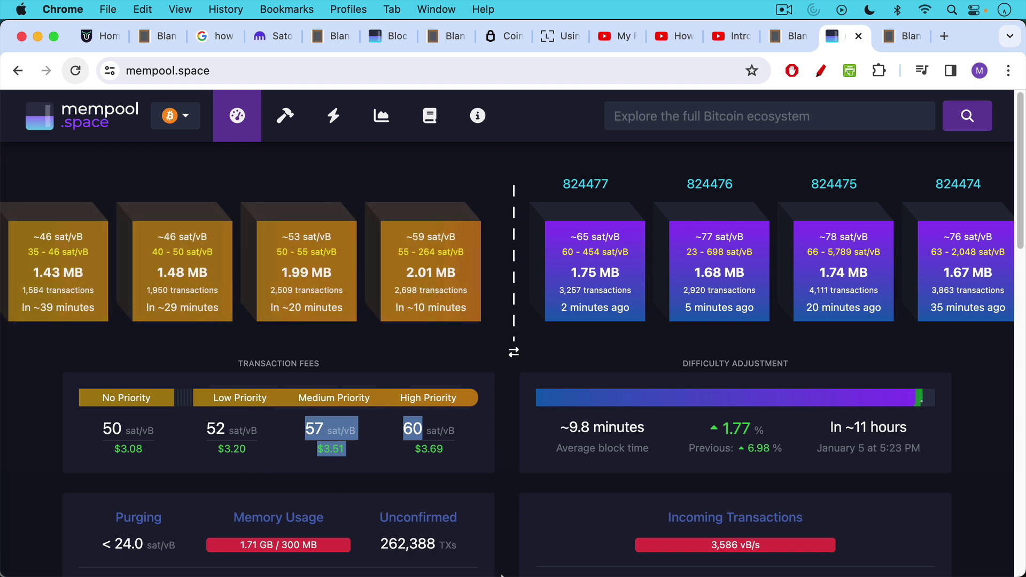
{"action": "mouse_move", "coordinate": [484, 566]}
{"action": "left_click", "coordinate": [570, 544]}
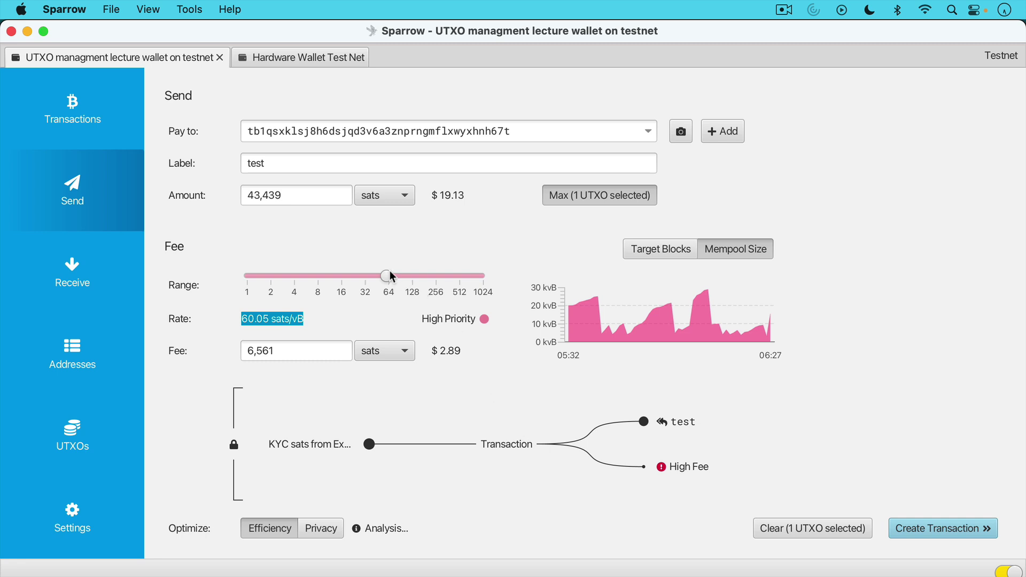
Sweep the fee rate from 1 sat/vB through about 9 to over 100 sats/vB, reaching a 49,667-sat fee.
{"action": "left_click_drag", "start_coordinate": [388, 273], "coordinate": [240, 274]}
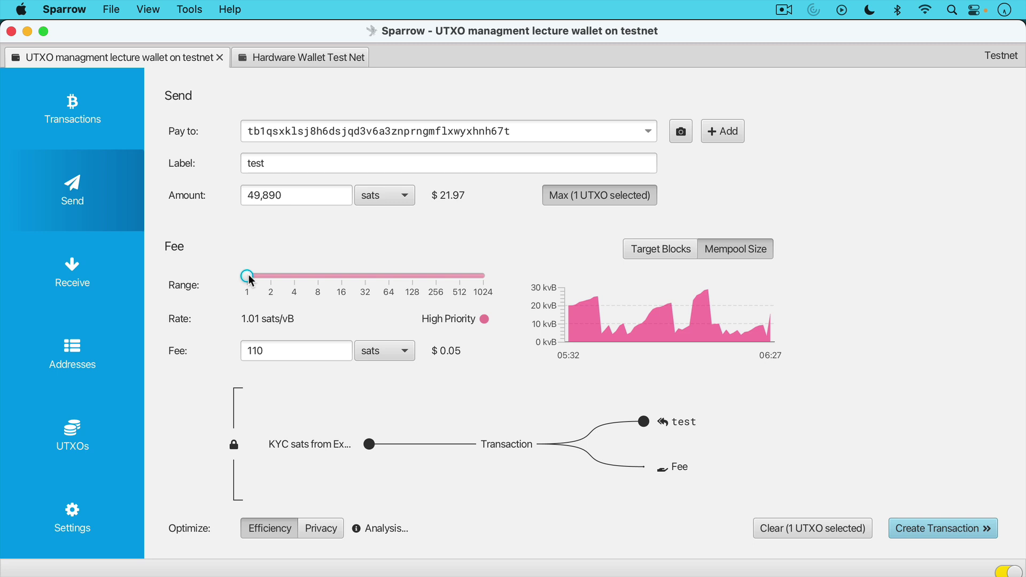
{"action": "left_click_drag", "start_coordinate": [250, 280], "coordinate": [390, 284]}
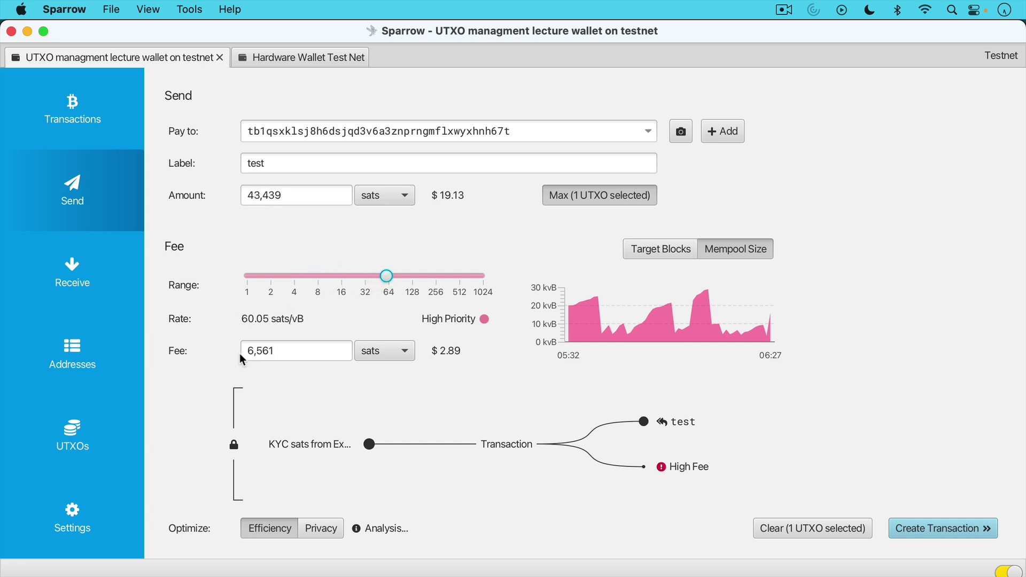
{"action": "left_click_drag", "start_coordinate": [387, 277], "coordinate": [460, 278]}
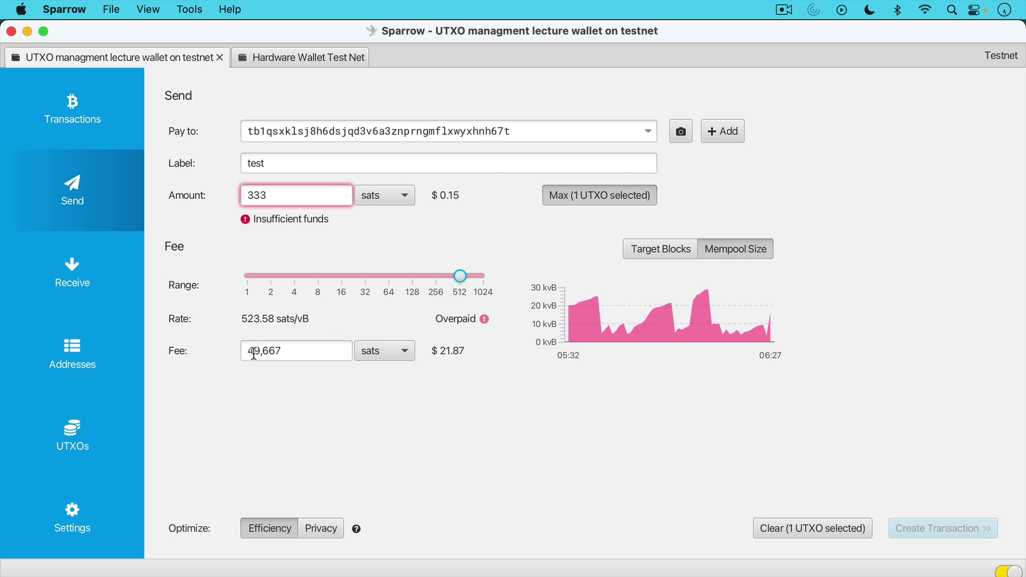
{"action": "left_click_drag", "start_coordinate": [246, 351], "coordinate": [287, 351]}
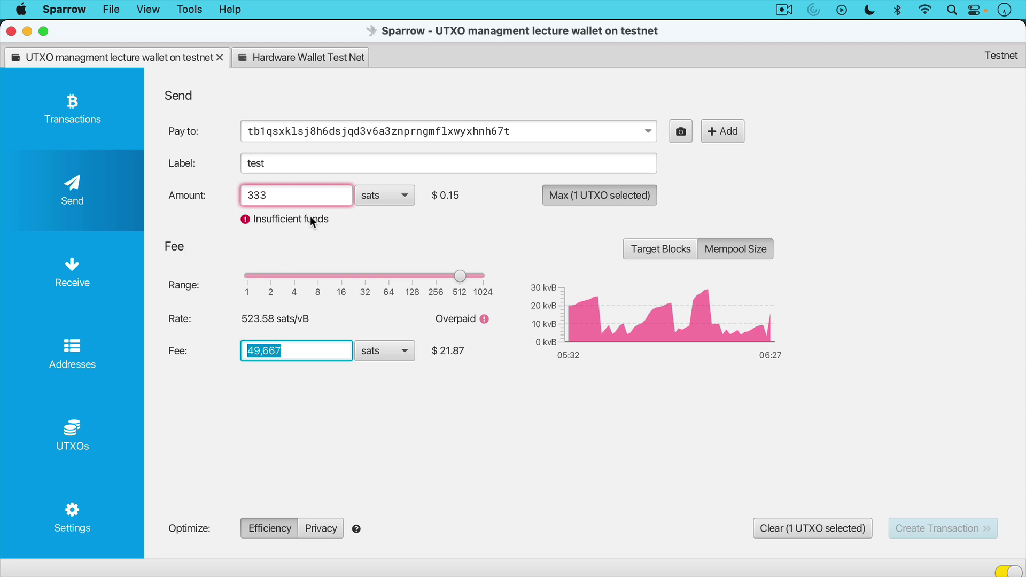
{"action": "mouse_move", "coordinate": [312, 219]}
Fine-tune the fee rate to about 511 sats/vB, leaving 333 sats with an insufficient-funds warning.
{"action": "left_click", "coordinate": [460, 275]}
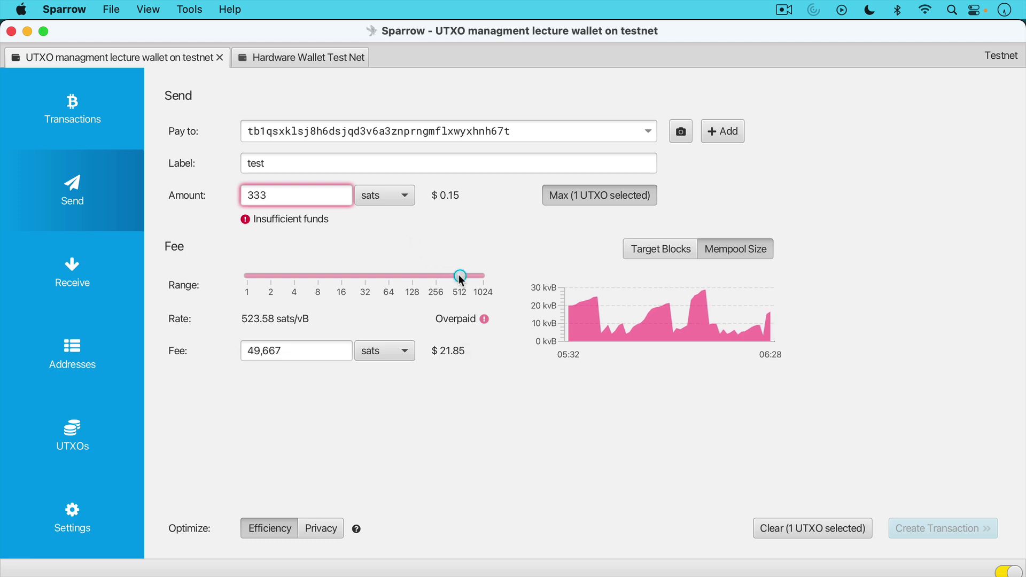
{"action": "mouse_move", "coordinate": [459, 276]}
{"action": "left_mouse_down"}
{"action": "mouse_move", "coordinate": [431, 276]}
{"action": "mouse_move", "coordinate": [457, 277]}
{"action": "left_mouse_up"}
{"action": "left_click_drag", "start_coordinate": [457, 277], "coordinate": [457, 277]}
{"action": "left_click_drag", "start_coordinate": [457, 278], "coordinate": [461, 283]}
{"action": "left_click_drag", "start_coordinate": [461, 279], "coordinate": [459, 277]}
Clear the form, select the three 8,000-sat UTXOs and start a 24,000-sat send from them.
{"action": "left_click", "coordinate": [817, 535]}
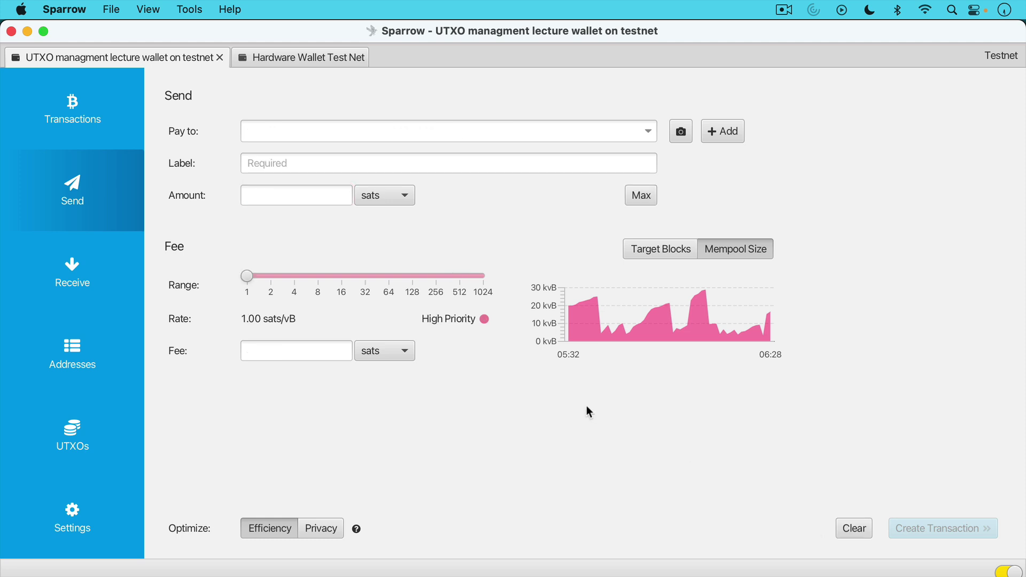
{"action": "left_click", "coordinate": [75, 447]}
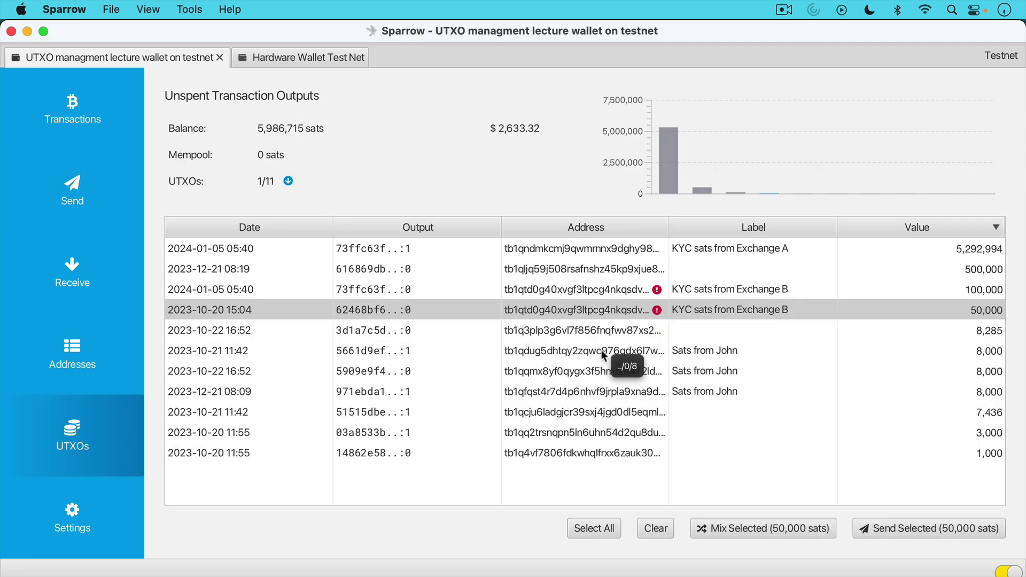
{"action": "left_click", "coordinate": [572, 350]}
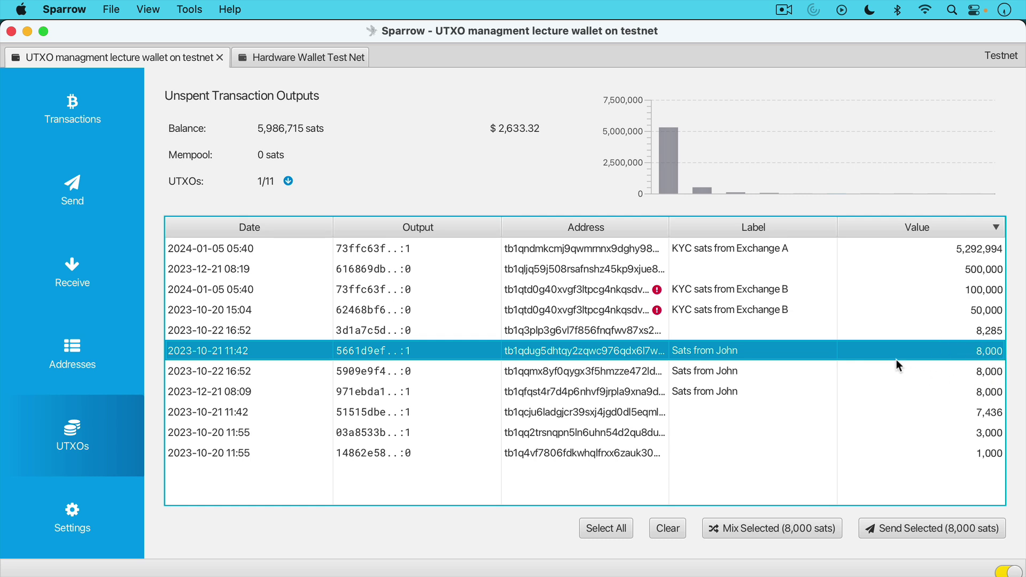
{"action": "left_click", "coordinate": [605, 370], "text": "shift"}
{"action": "left_click", "coordinate": [611, 391], "text": "shift"}
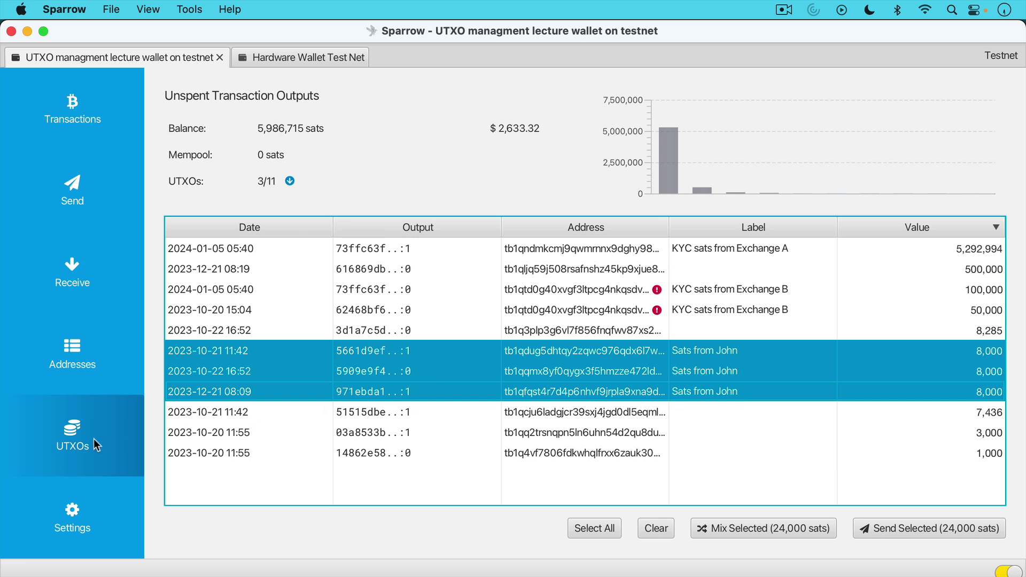
{"action": "left_click", "coordinate": [899, 528]}
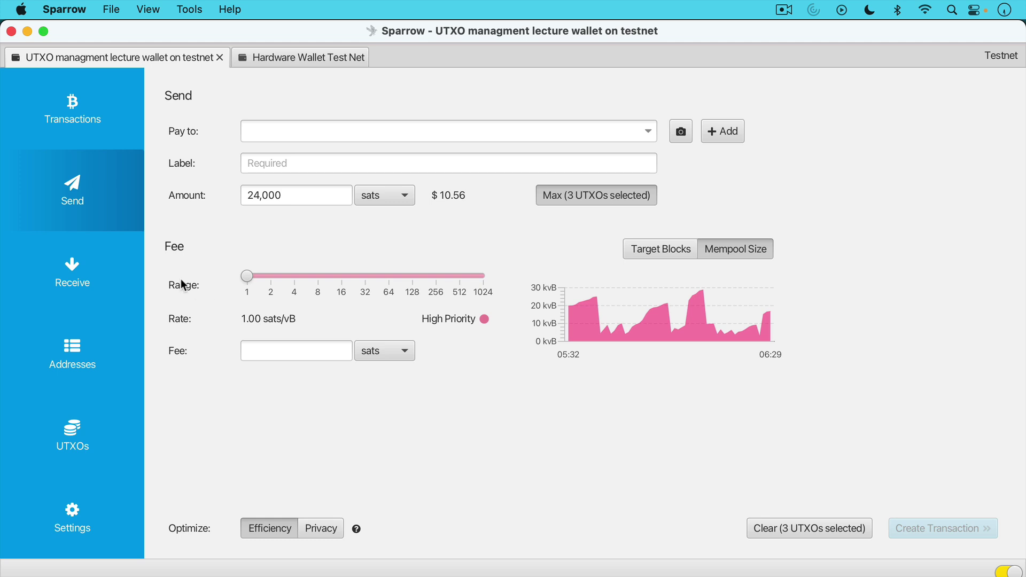
Paste a fresh receive address as the consolidation recipient, sending 23,755 sats after a 245-sat fee.
{"action": "left_click", "coordinate": [95, 282]}
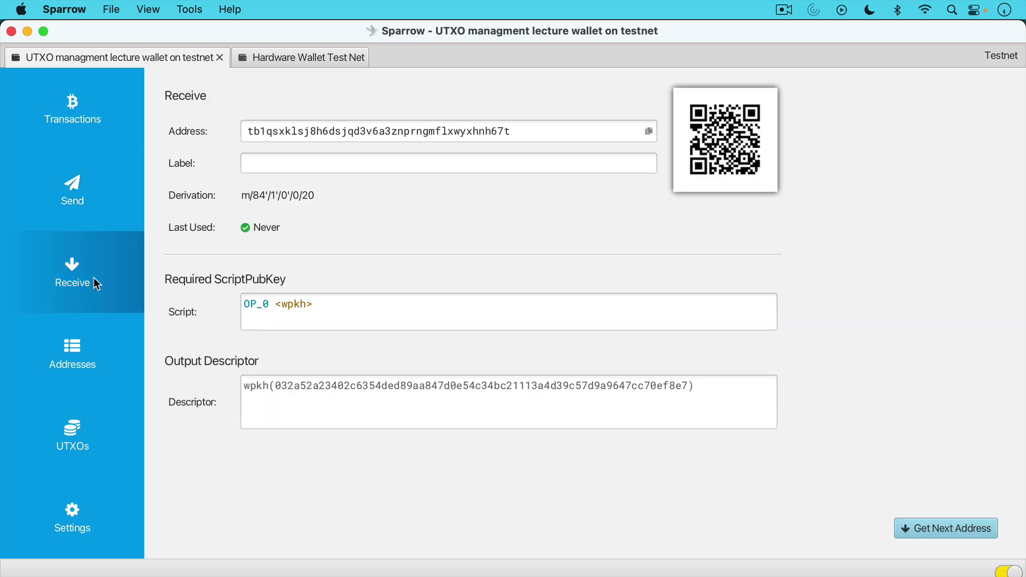
{"action": "left_click", "coordinate": [649, 131]}
{"action": "left_click", "coordinate": [97, 207]}
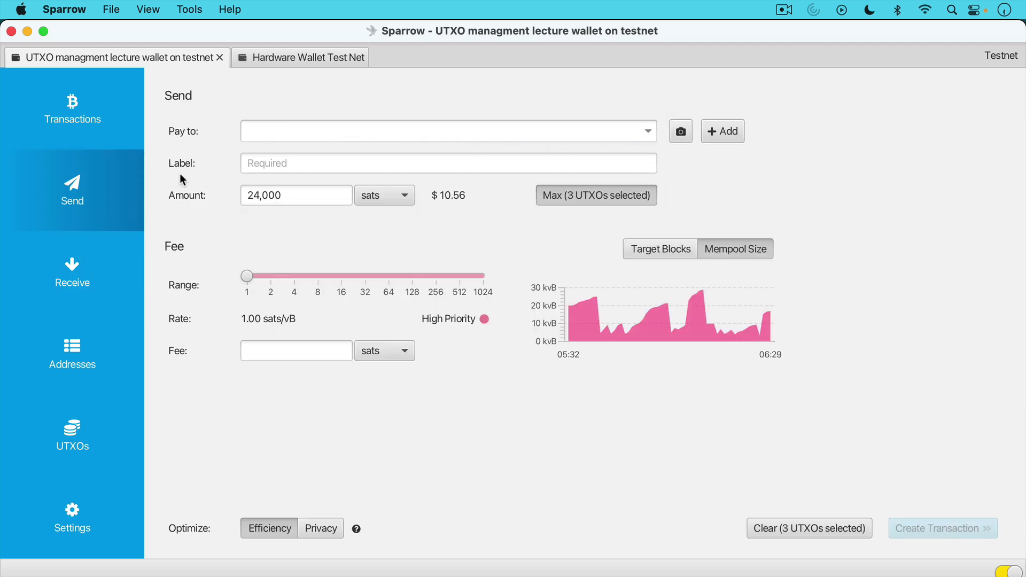
{"action": "left_click", "coordinate": [308, 126]}
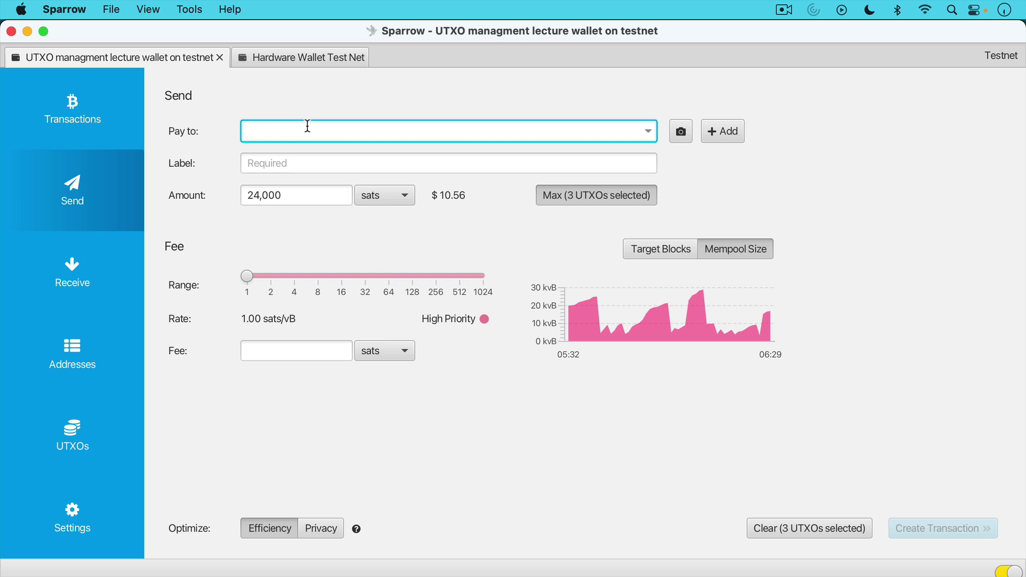
{"action": "key", "text": "super+v"}
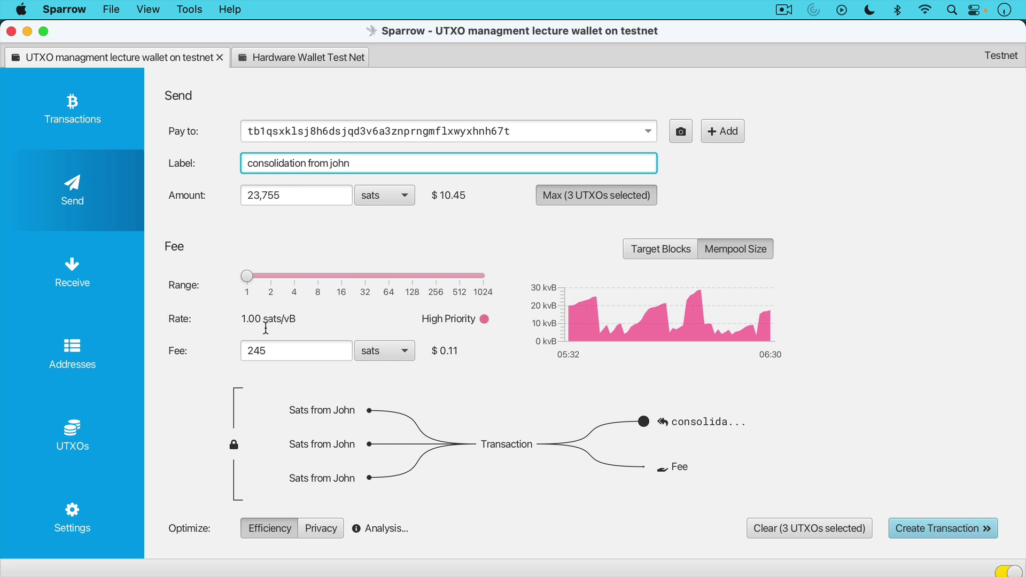
{"action": "mouse_move", "coordinate": [344, 411]}
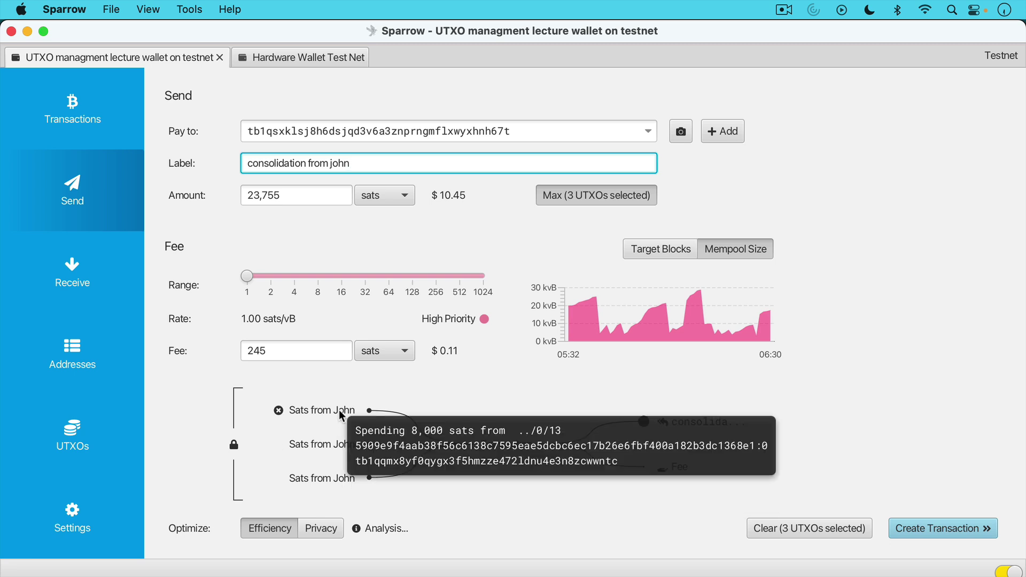
{"action": "mouse_move", "coordinate": [341, 481]}
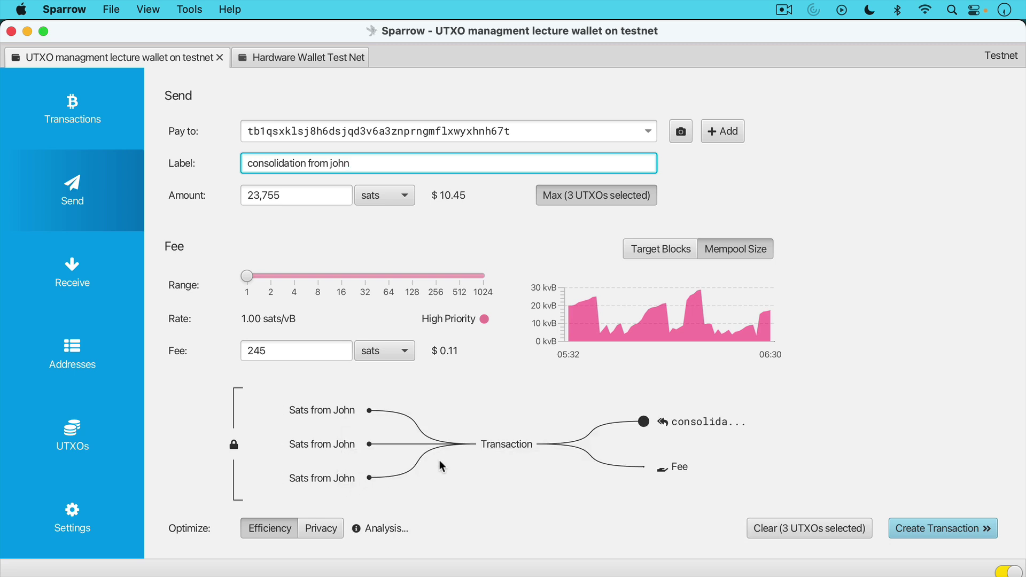
{"action": "mouse_move", "coordinate": [713, 423]}
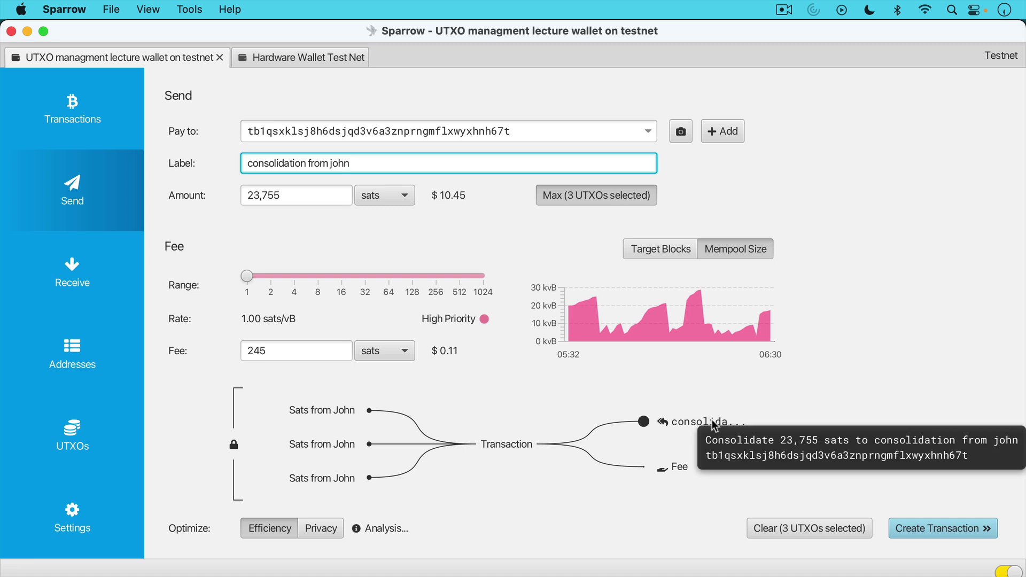
{"action": "mouse_move", "coordinate": [679, 472]}
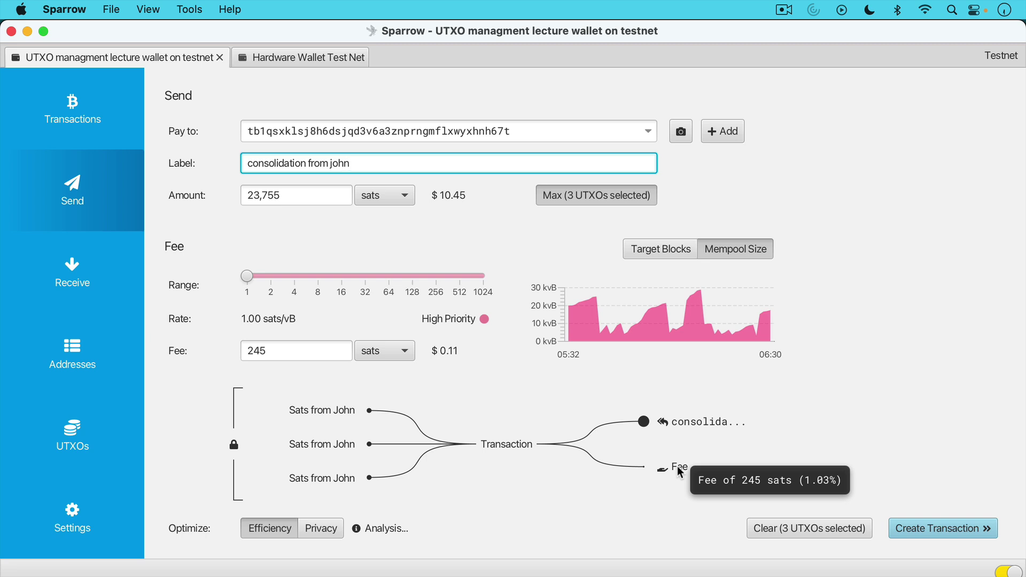
{"action": "mouse_move", "coordinate": [575, 332]}
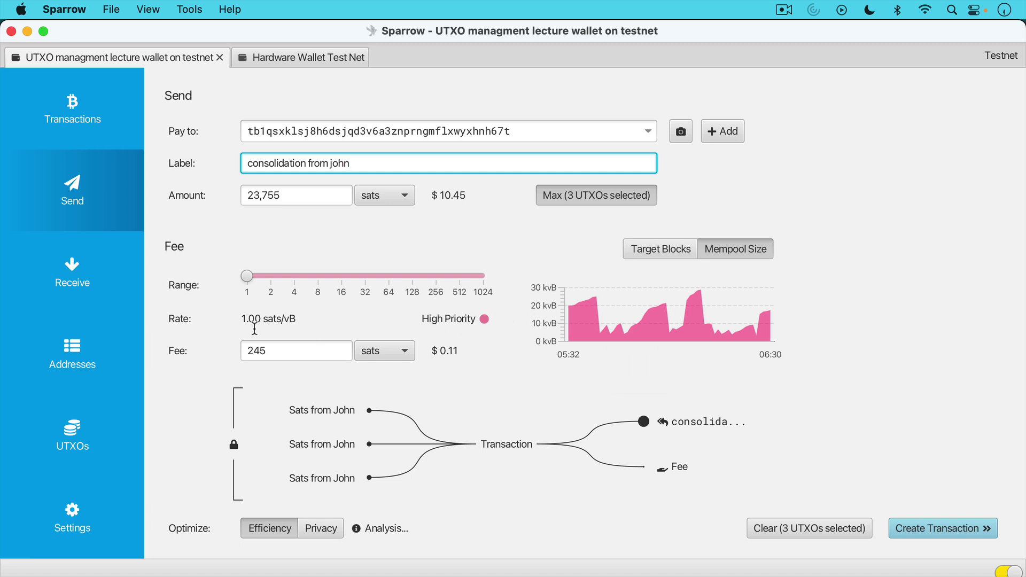
Try a higher fee rate, then return it to 1 sat/vB for a 245-sat fee.
{"action": "left_click_drag", "start_coordinate": [248, 283], "coordinate": [400, 278]}
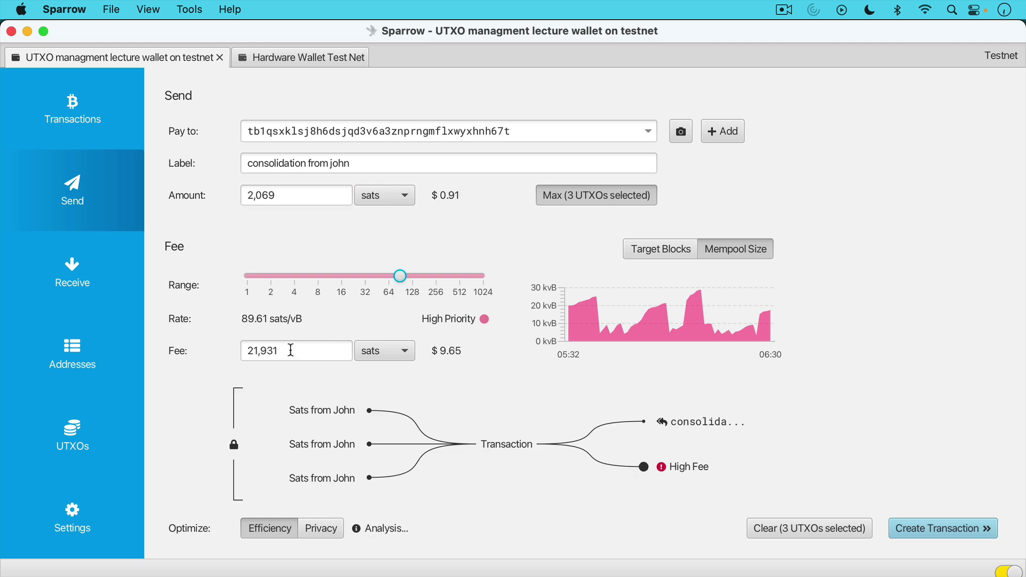
{"action": "left_click_drag", "start_coordinate": [291, 351], "coordinate": [245, 351]}
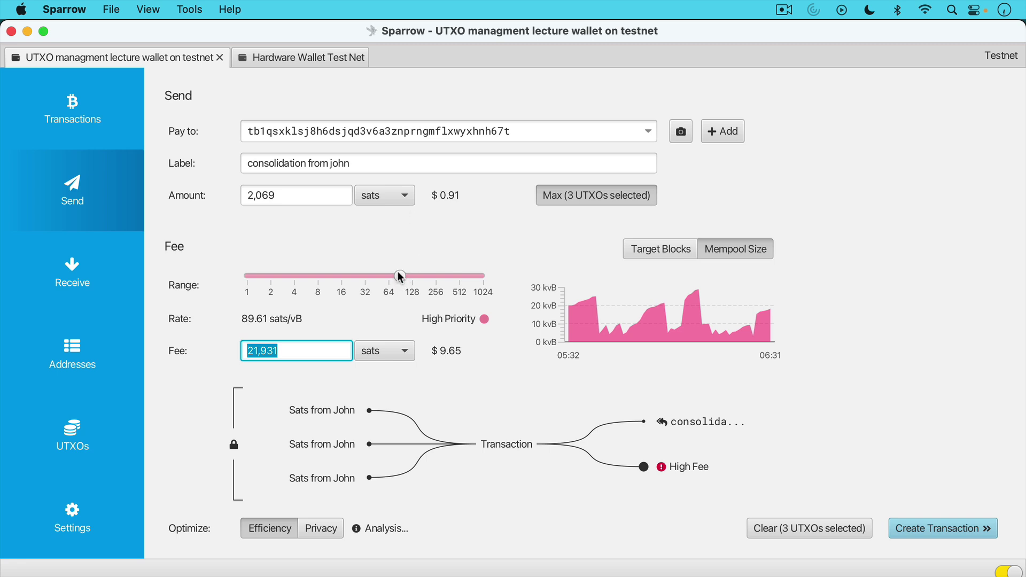
{"action": "left_click_drag", "start_coordinate": [398, 272], "coordinate": [249, 291]}
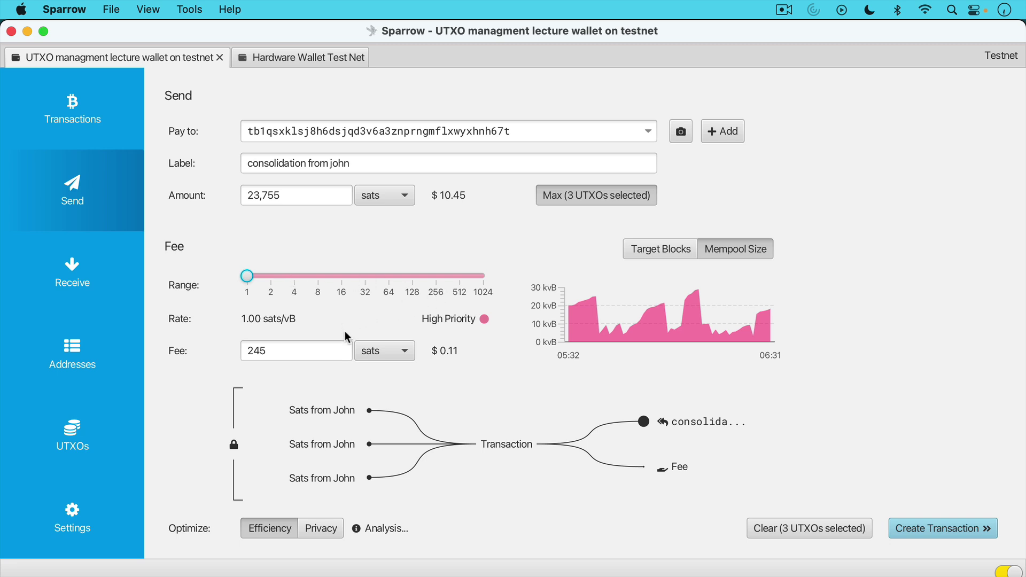
{"action": "double_click", "coordinate": [259, 352]}
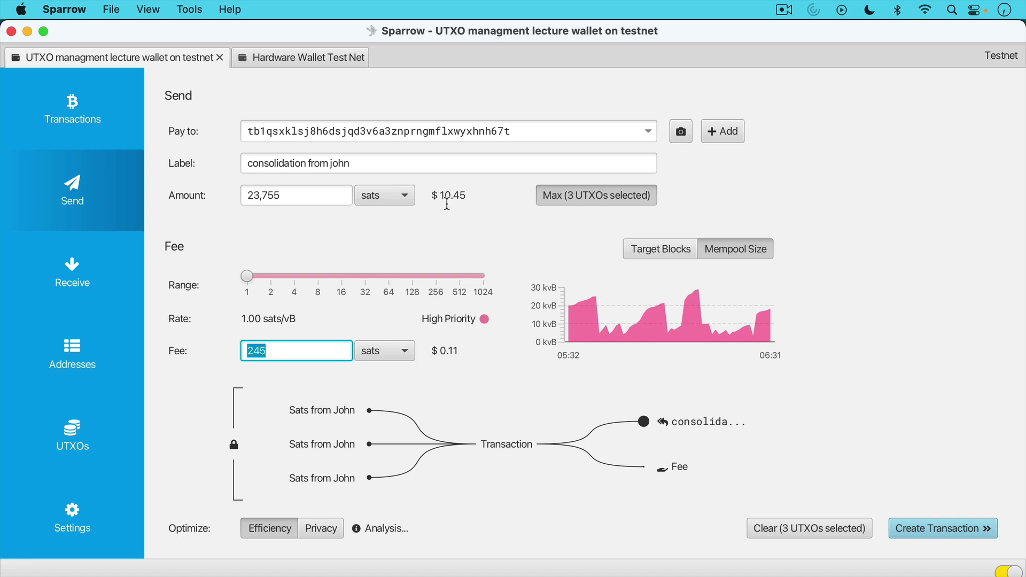
Create, finalize, sign and broadcast the 23,755-sat consolidation with its 245-sat fee.
{"action": "left_click", "coordinate": [916, 527]}
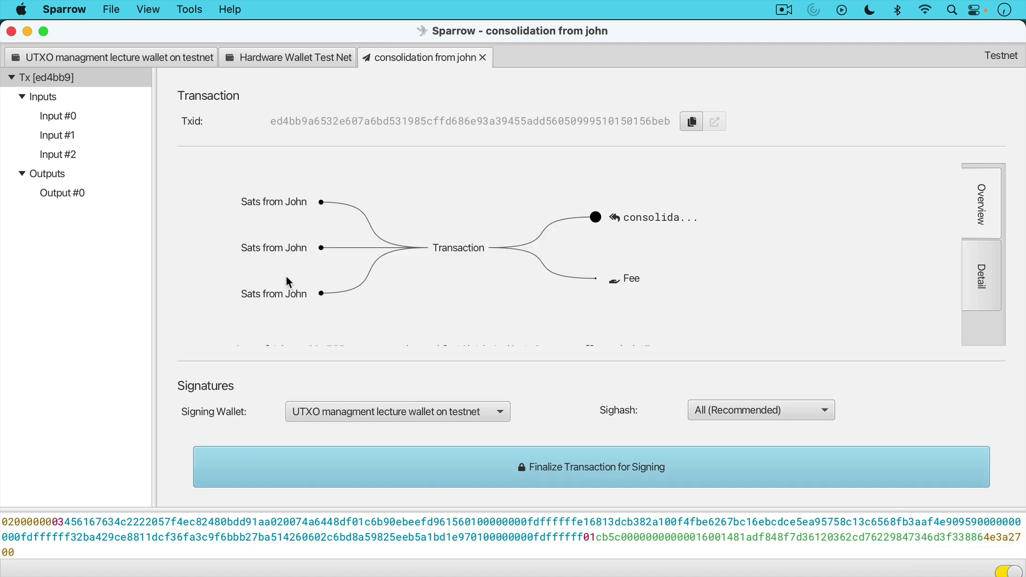
{"action": "mouse_move", "coordinate": [285, 296]}
{"action": "mouse_move", "coordinate": [628, 284]}
{"action": "left_click", "coordinate": [583, 477]}
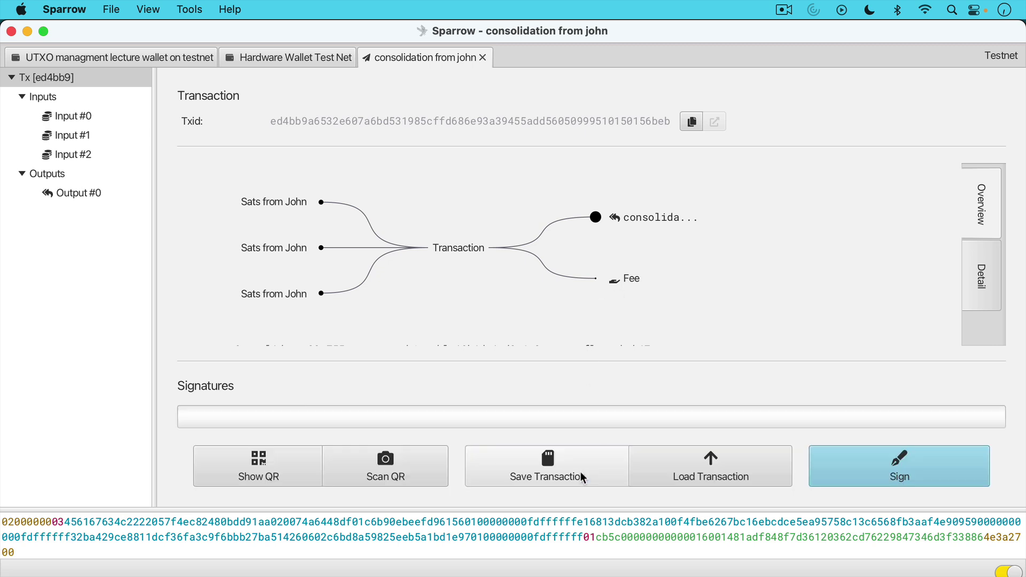
{"action": "left_click", "coordinate": [914, 475]}
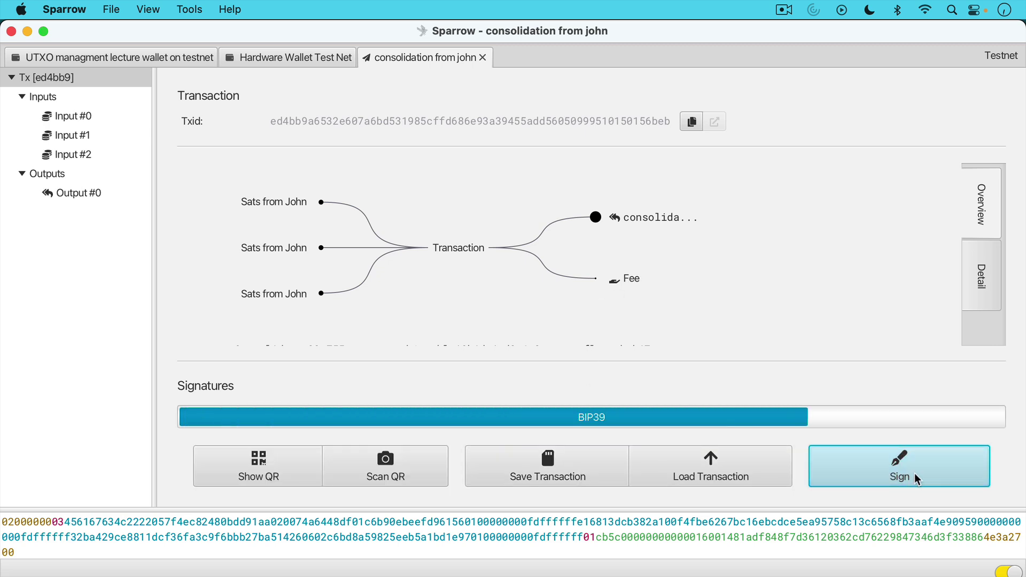
{"action": "left_click", "coordinate": [810, 471]}
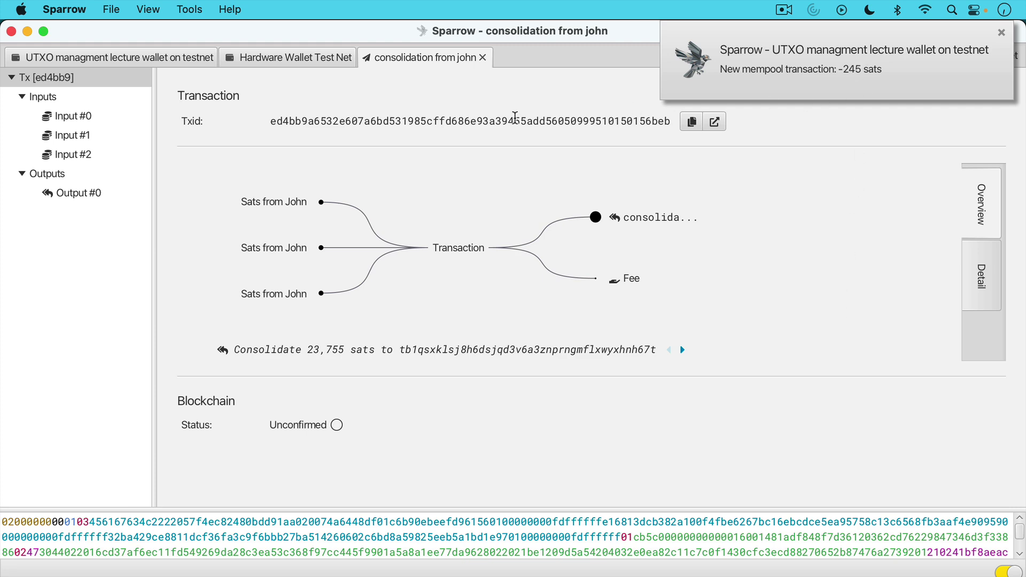
Return to the wallet and view its 9 UTXOs, including the unconfirmed 23,755-sat output.
{"action": "left_click", "coordinate": [176, 60]}
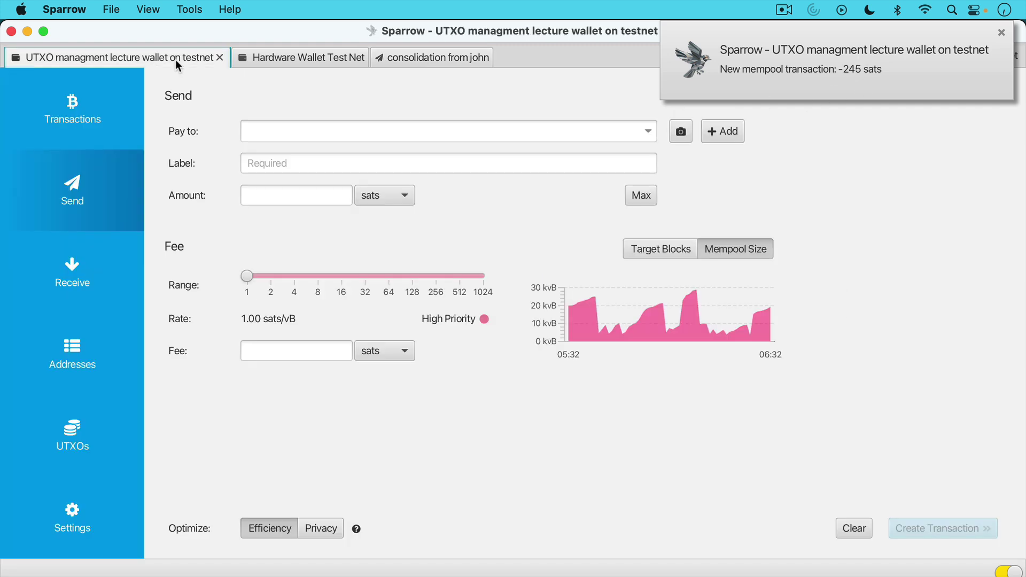
{"action": "left_click", "coordinate": [97, 407]}
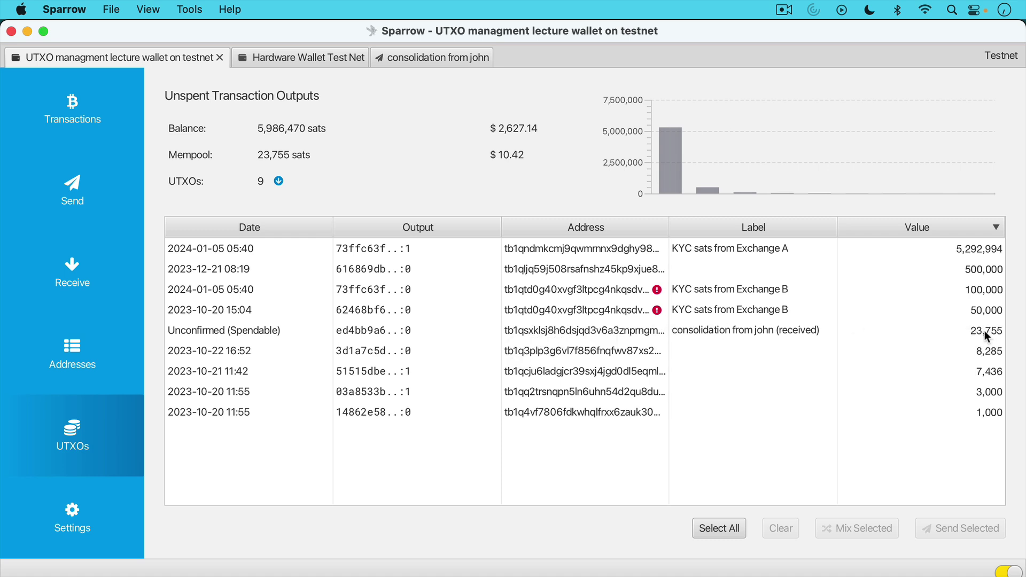
{"action": "mouse_move", "coordinate": [984, 332]}
{"action": "mouse_move", "coordinate": [507, 576]}
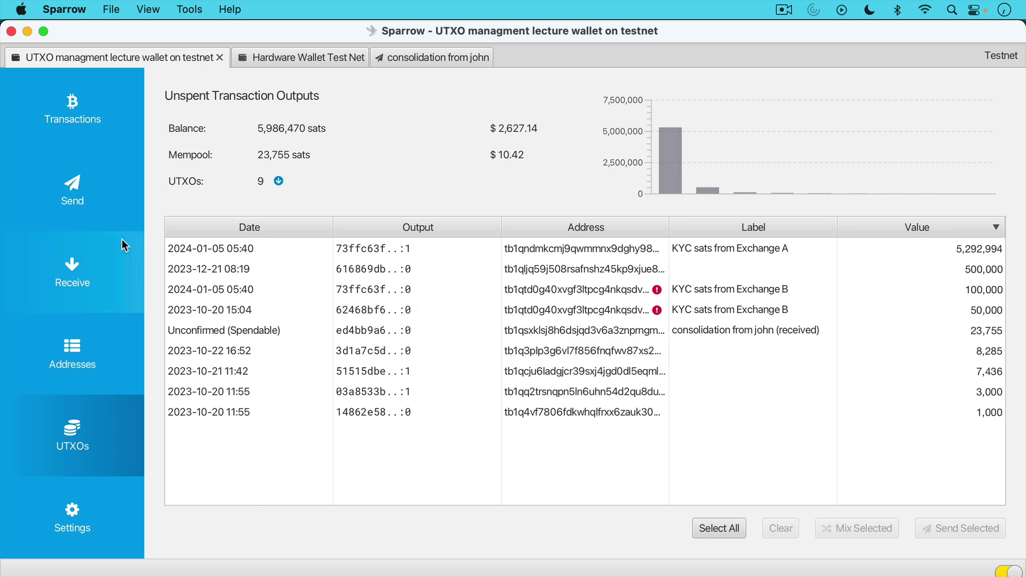
Start a send of the 8,285-sat UTXO, copy a fresh receive address and focus Pay to.
{"action": "left_click", "coordinate": [583, 352]}
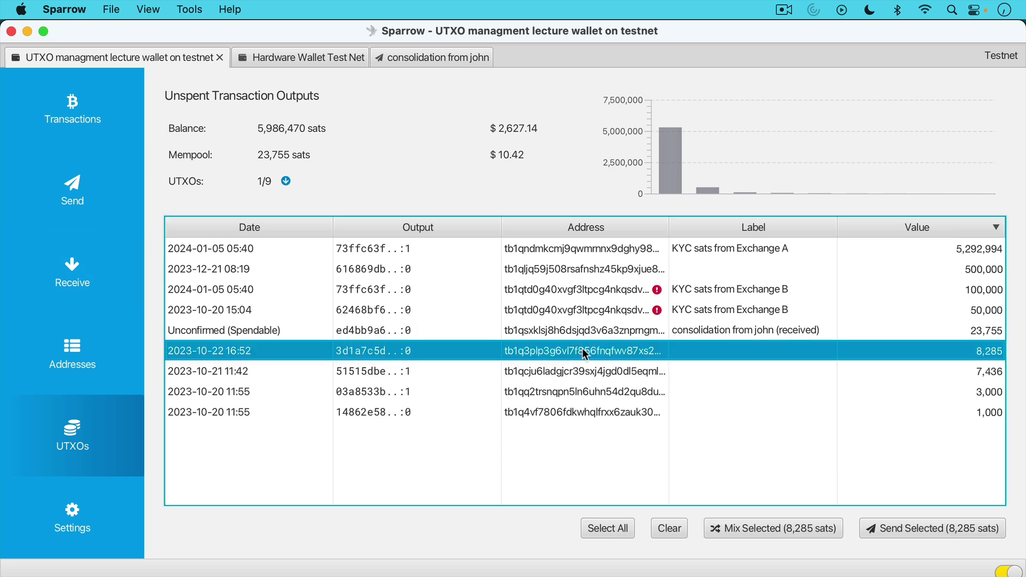
{"action": "left_click", "coordinate": [893, 528]}
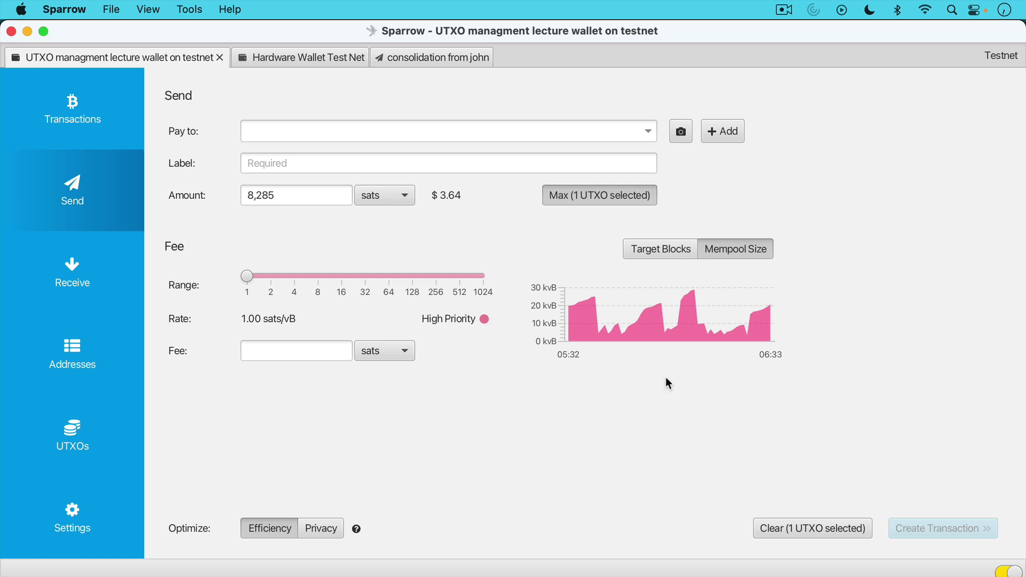
{"action": "left_click", "coordinate": [55, 280]}
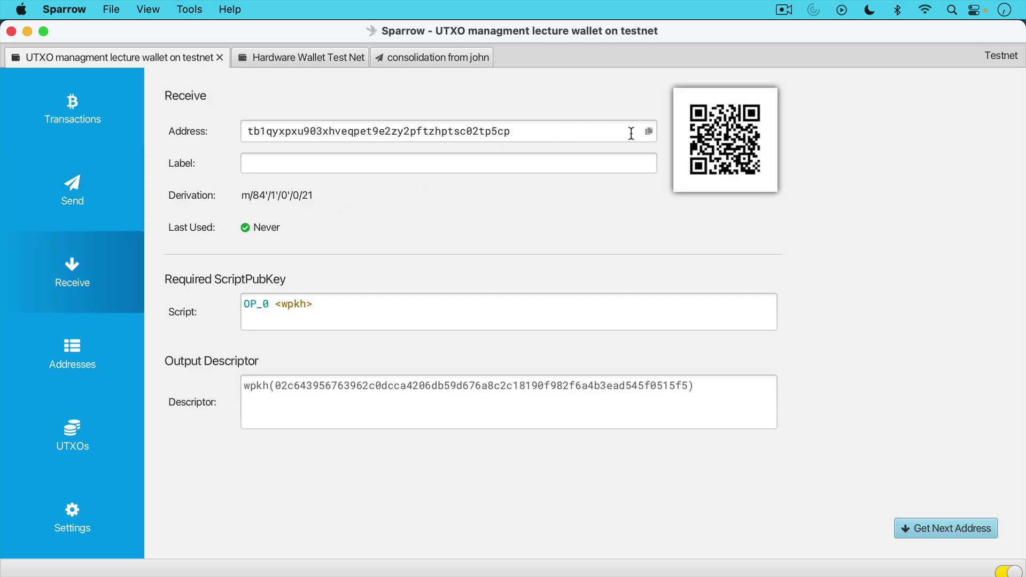
{"action": "left_click", "coordinate": [648, 132]}
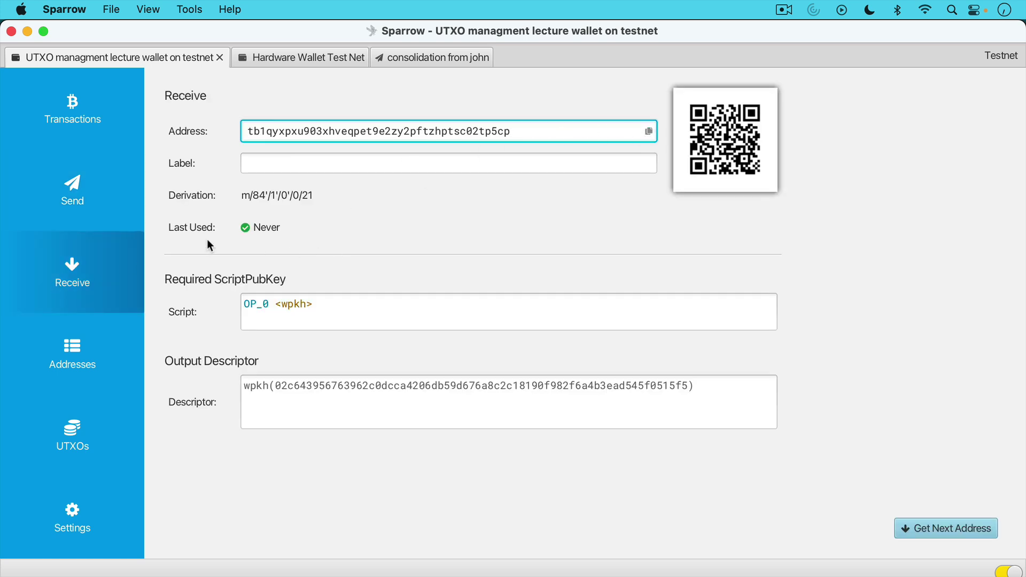
{"action": "left_click", "coordinate": [89, 207]}
{"action": "left_click", "coordinate": [264, 131]}
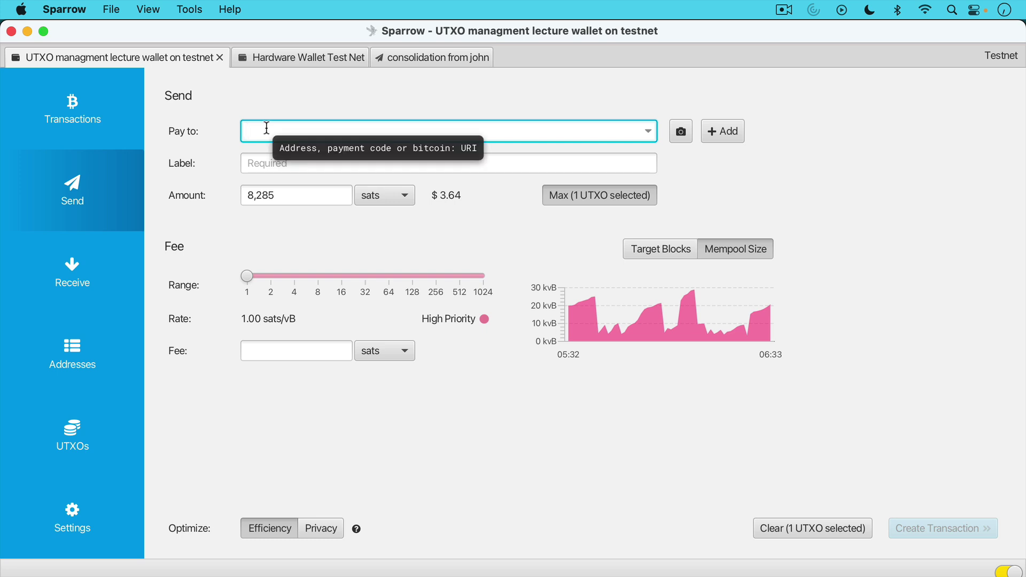
Bring up the Blank Slate consolidation notes on the Common Input Ownership Heuristic and KYC mixing.
{"action": "mouse_move", "coordinate": [453, 575]}
{"action": "left_click", "coordinate": [444, 551]}
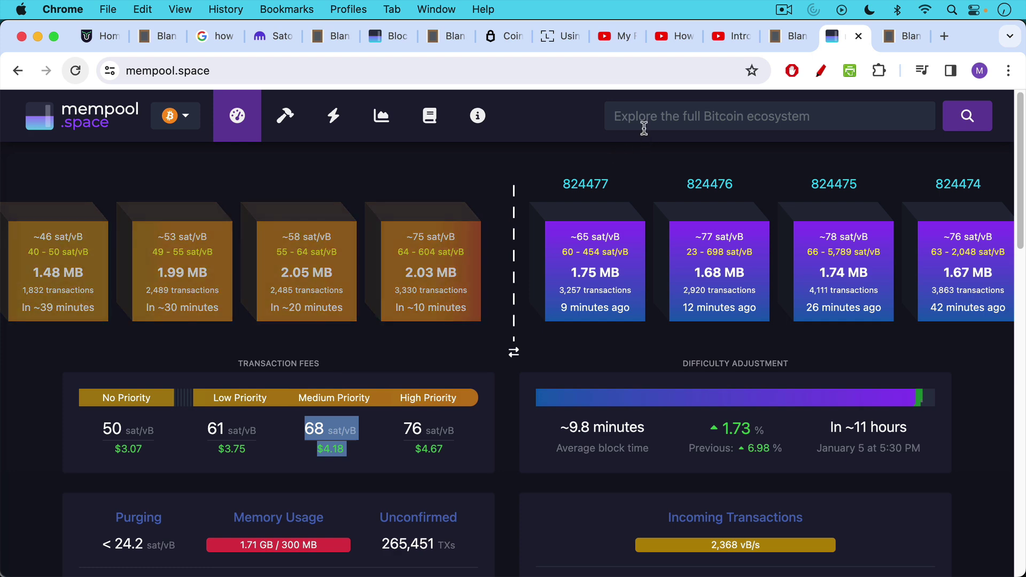
{"action": "left_click", "coordinate": [897, 38]}
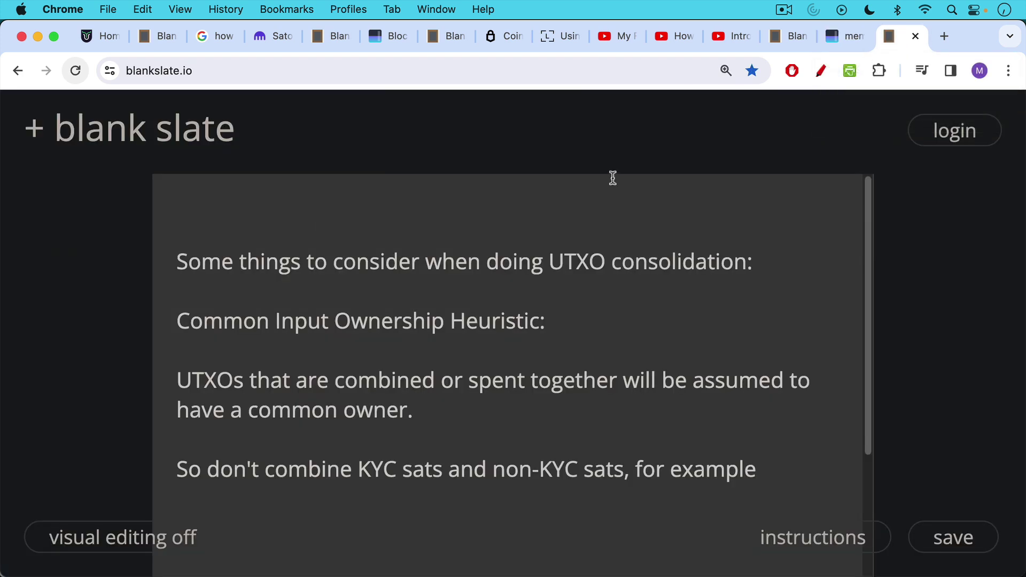
{"action": "left_click", "coordinate": [529, 323]}
{"action": "scroll", "coordinate": [529, 323], "scroll_direction": "down", "scroll_amount": 1}
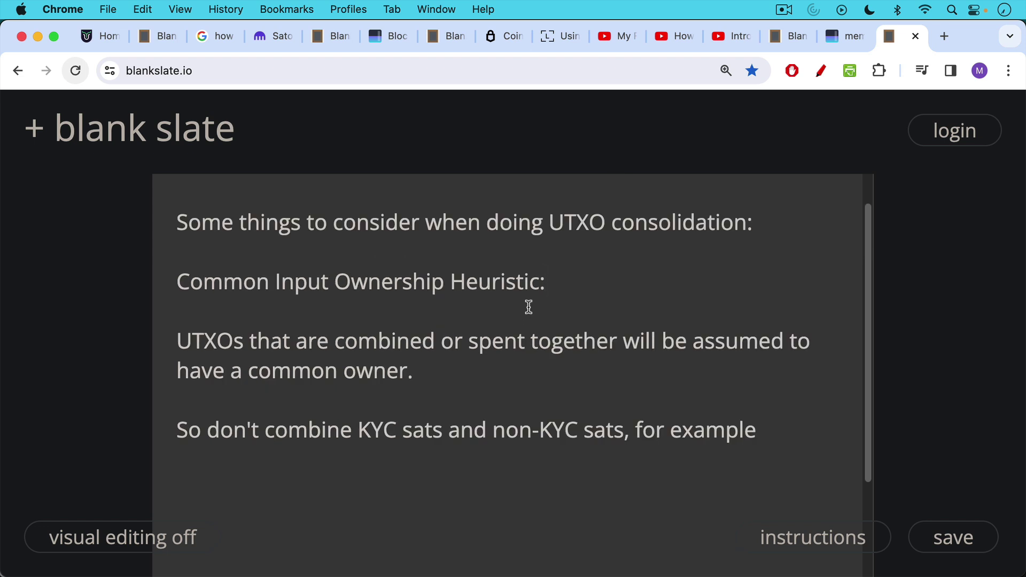